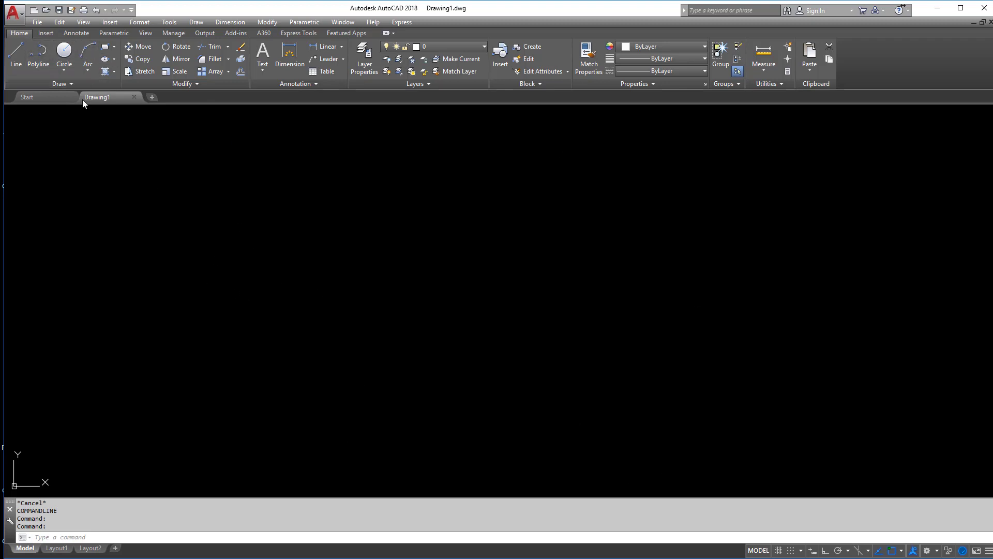
Start a line and draw the 5-unit top and right sides with Ortho on
left_click(270, 233)
left_click(227, 214)
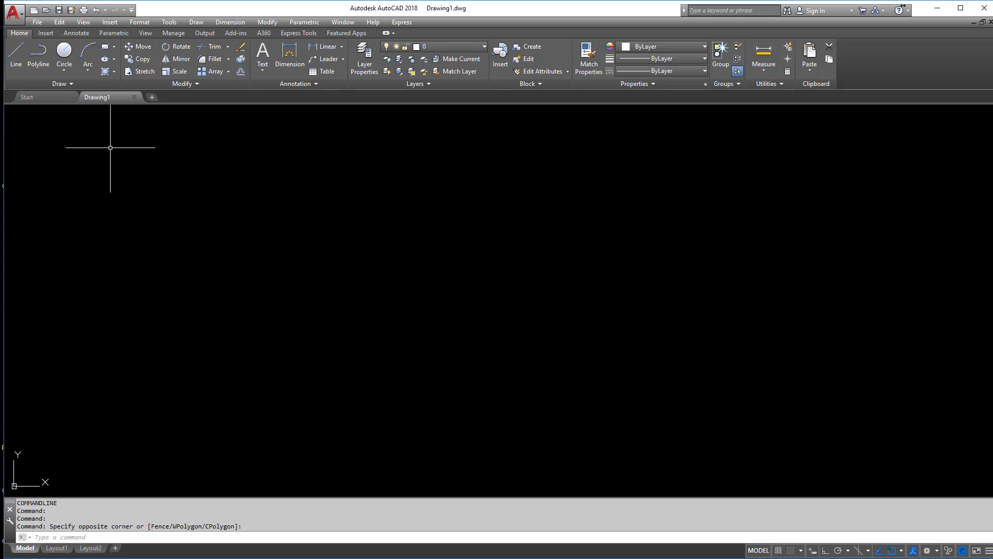
left_click(15, 63)
left_click(240, 255)
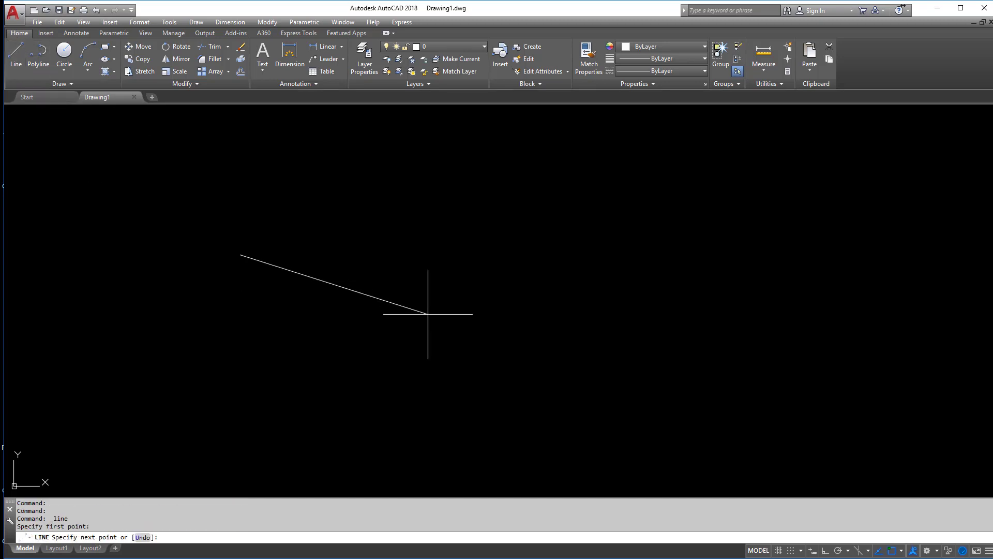
key("F8")
key("Return")
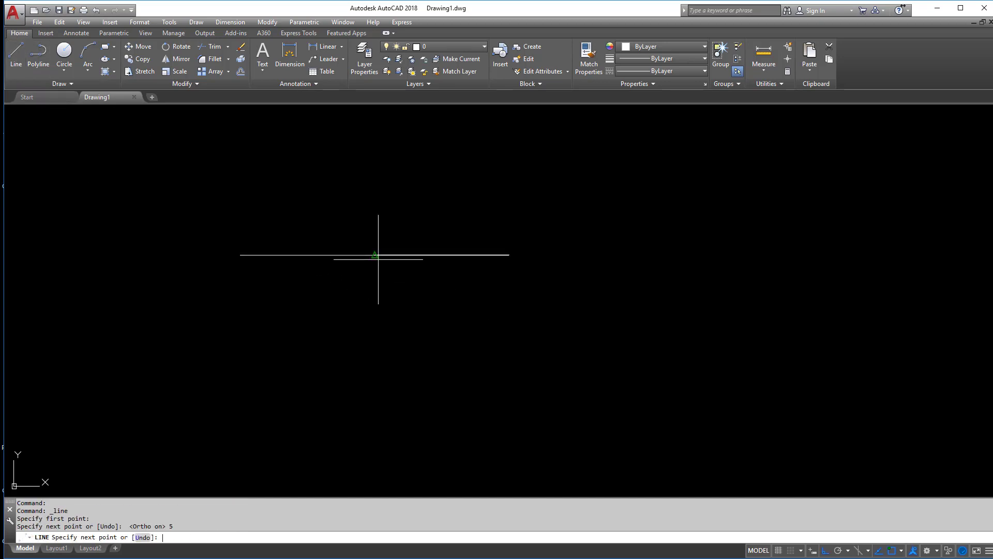
type("5")
key("Return")
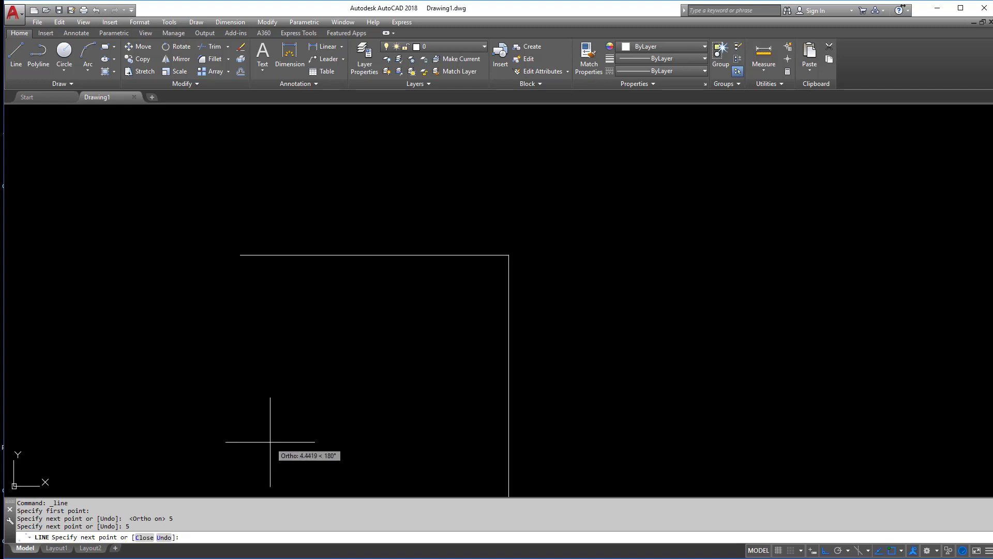
Draw the 5-unit bottom and left sides to close the square, then centre it in view
scroll(270, 442, "down", 4)
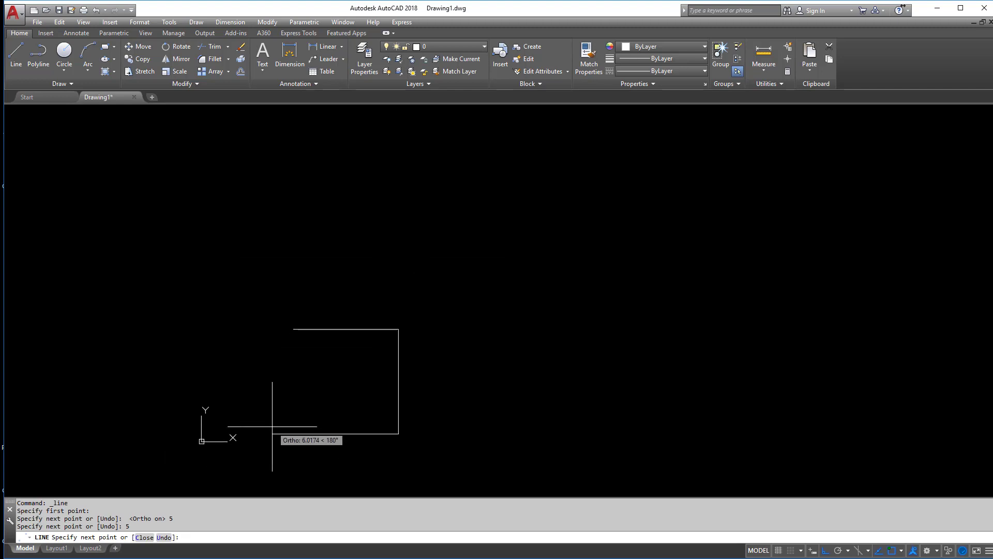
type("5")
key("Return")
type("5")
key("Return")
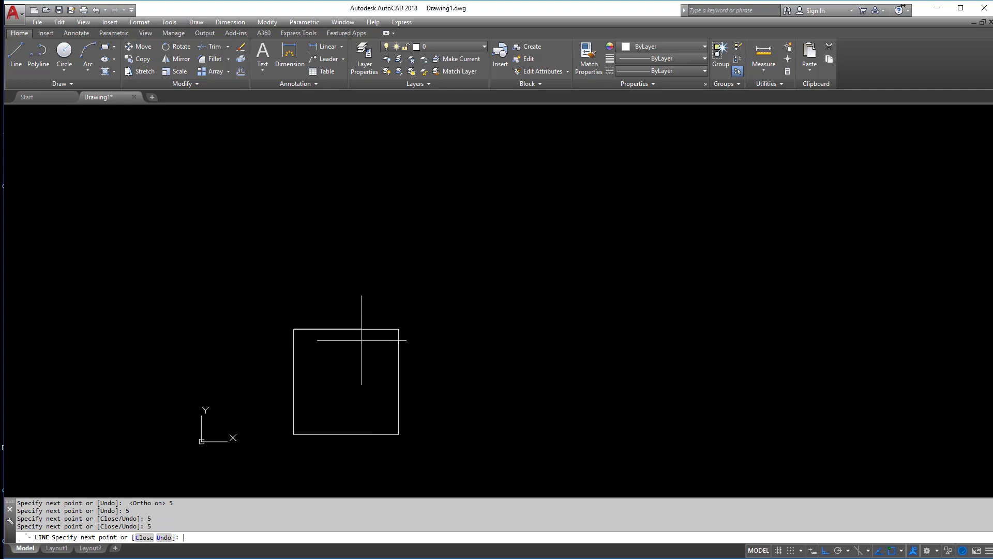
key("Escape")
key("Escape")
key("Escape")
middle_click_drag(344, 355, 373, 289)
key("Escape")
key("Escape")
scroll(374, 290, "up", 2)
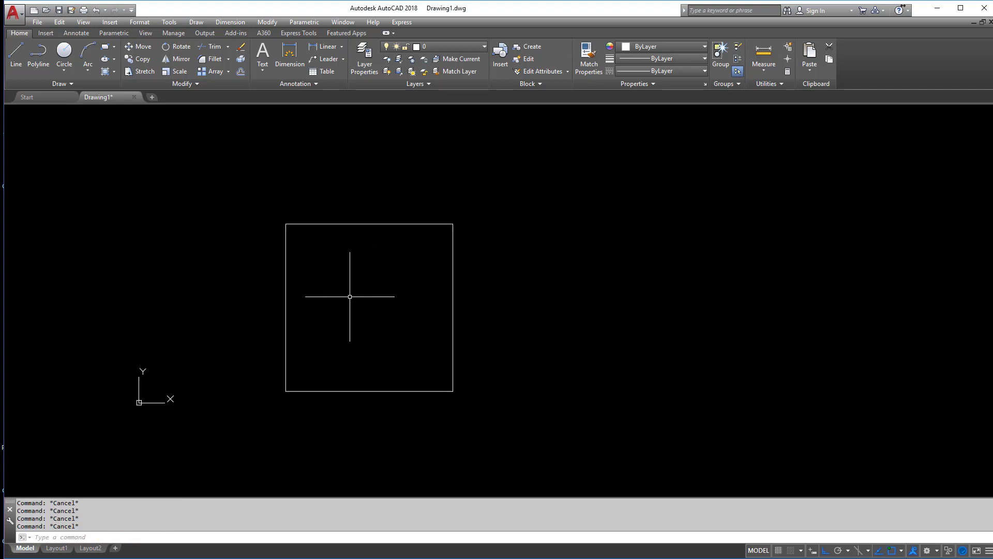
Choose Center, Radius from the Circle dropdown on the Home ribbon
left_click(61, 72)
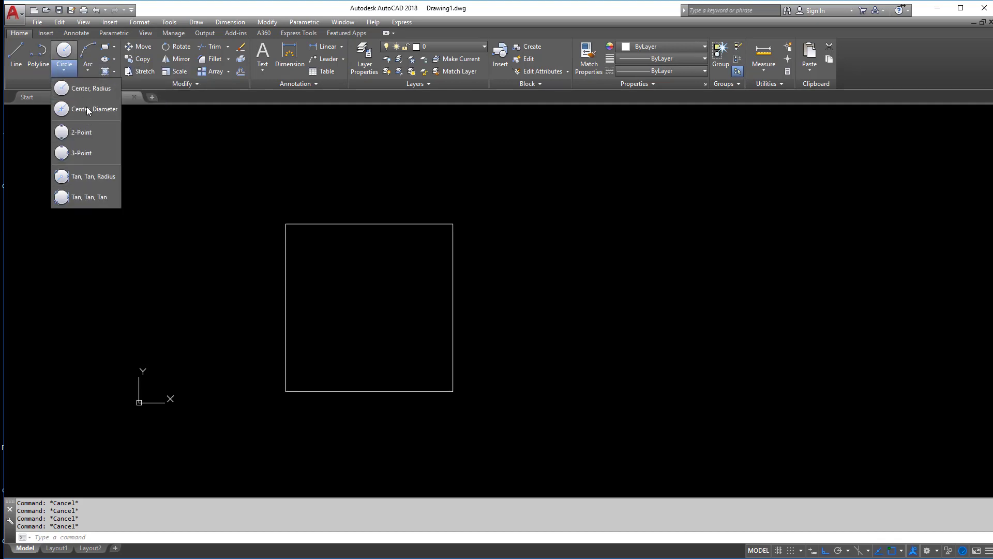
left_click(69, 51)
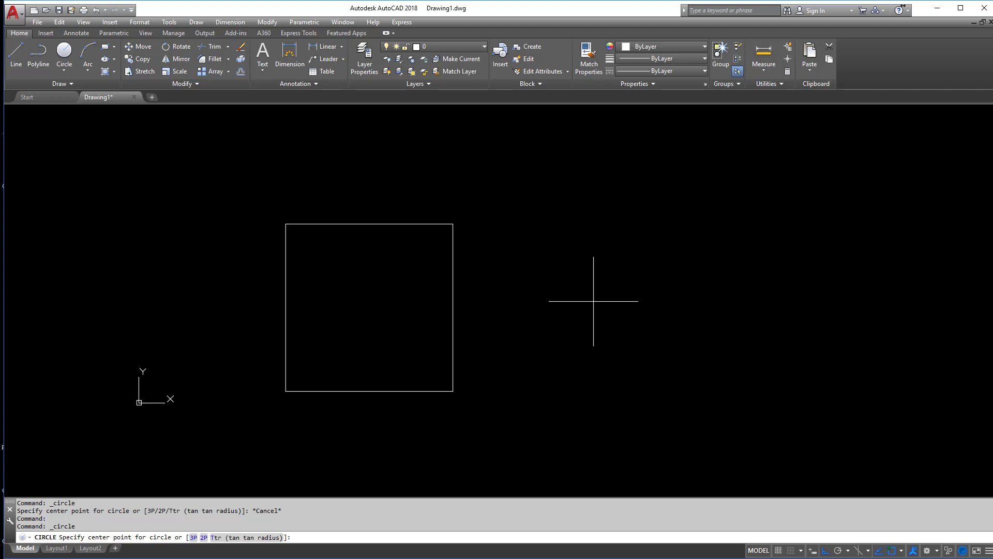
Draw a radius-2.5 circle and a diameter-4 circle to the right of the square
left_click(594, 301)
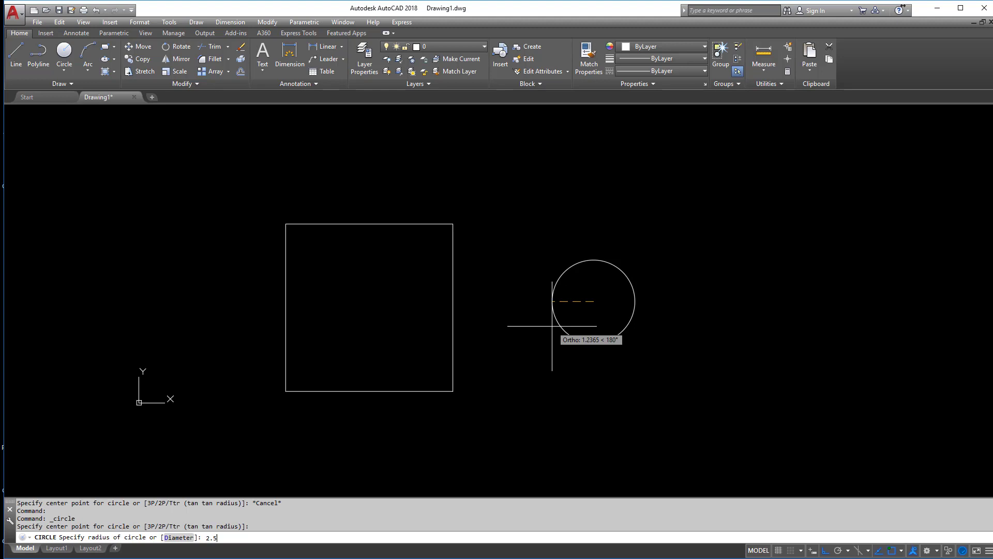
key("Return")
left_click(64, 52)
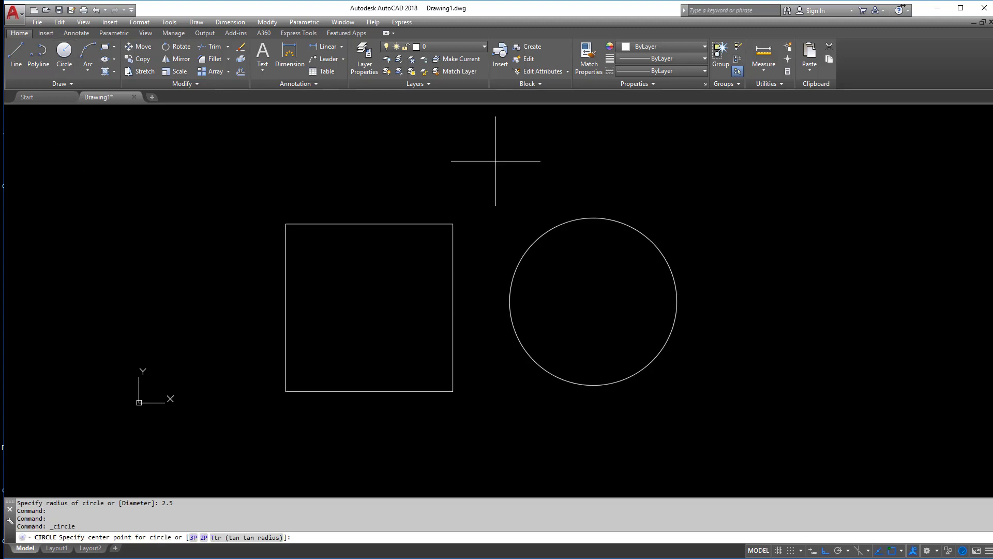
left_click(803, 297)
type("d")
key("Return")
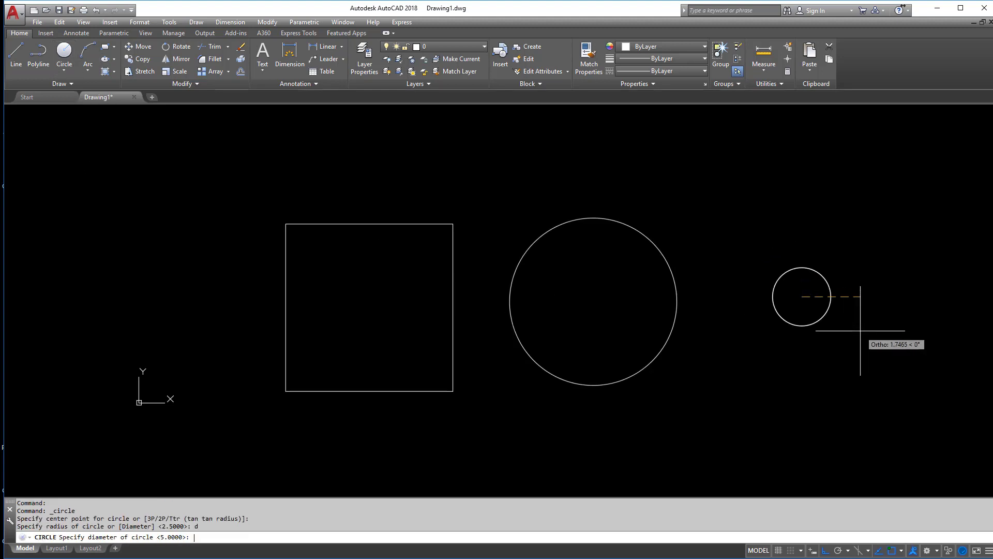
type("4")
key("Return")
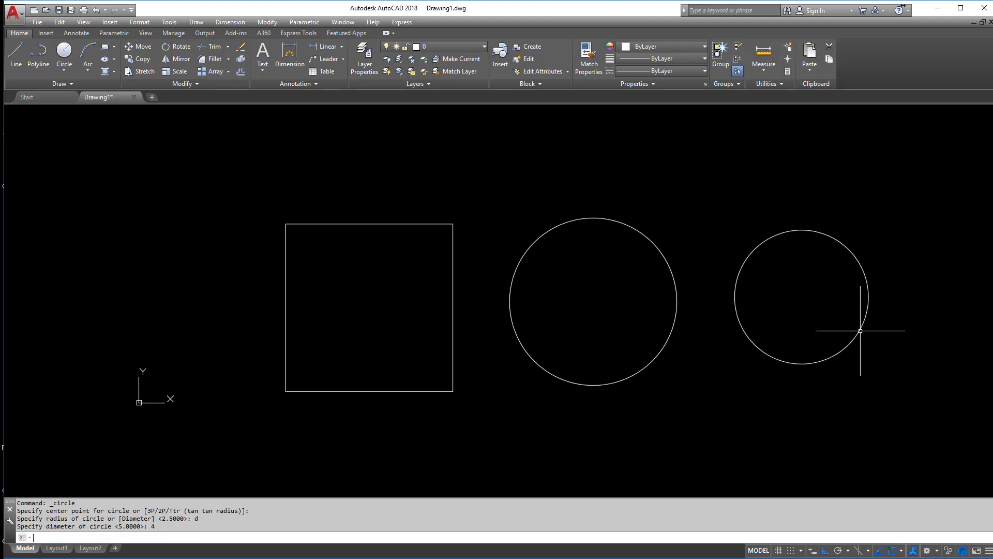
Select both circles with selection windows and delete them
left_click(873, 371)
left_click(812, 329)
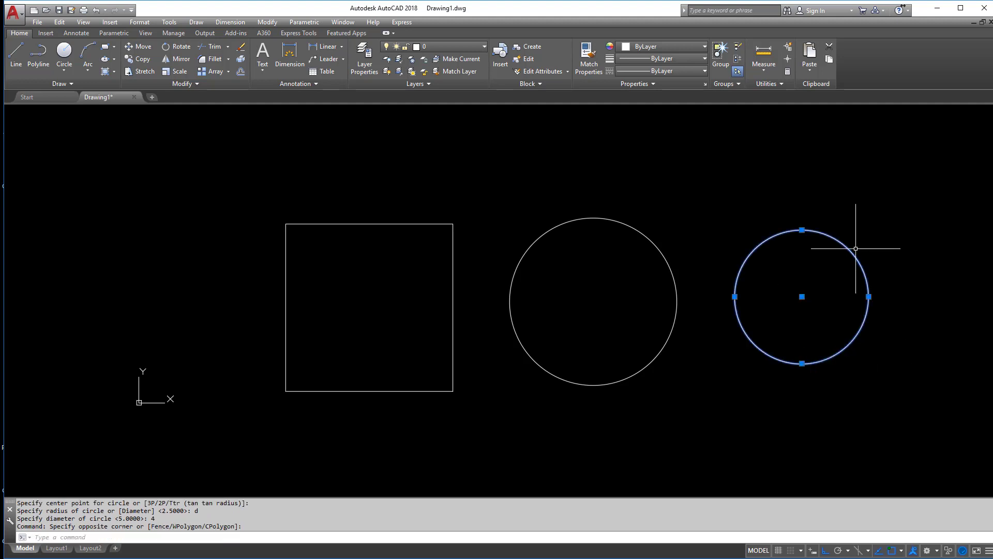
left_click(849, 216)
left_click(645, 389)
key("Delete")
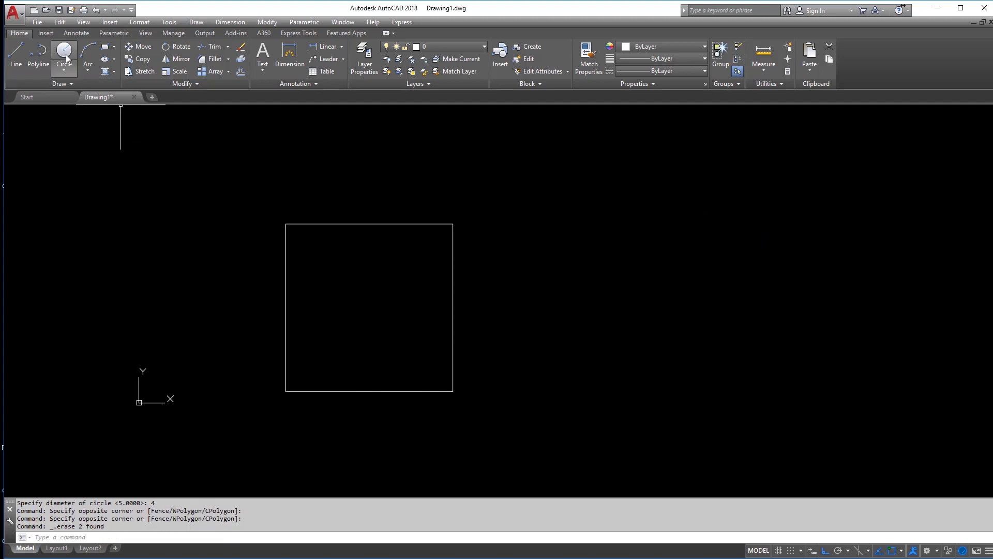
Draw a 3P circle through three edge midpoints, inscribed in the square
left_click(65, 52)
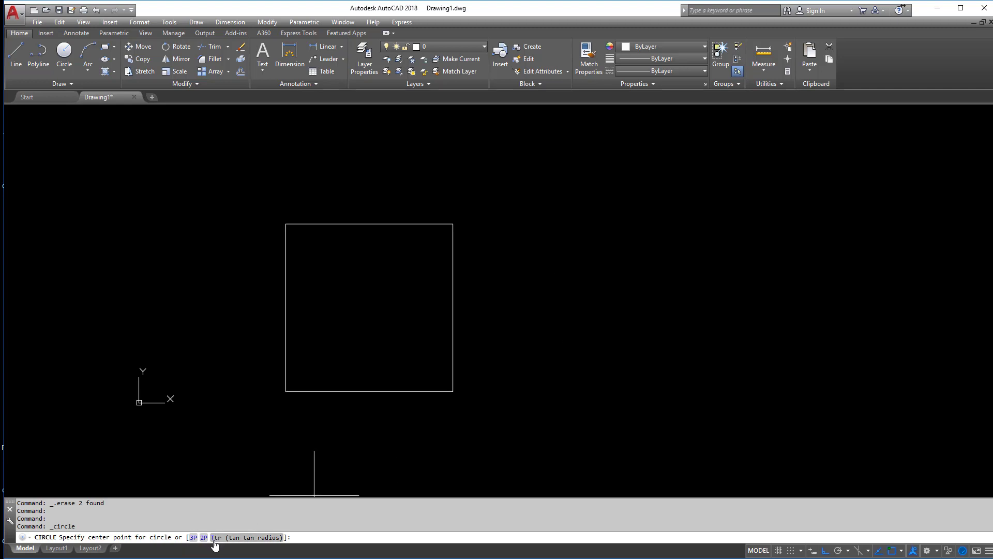
left_click(193, 538)
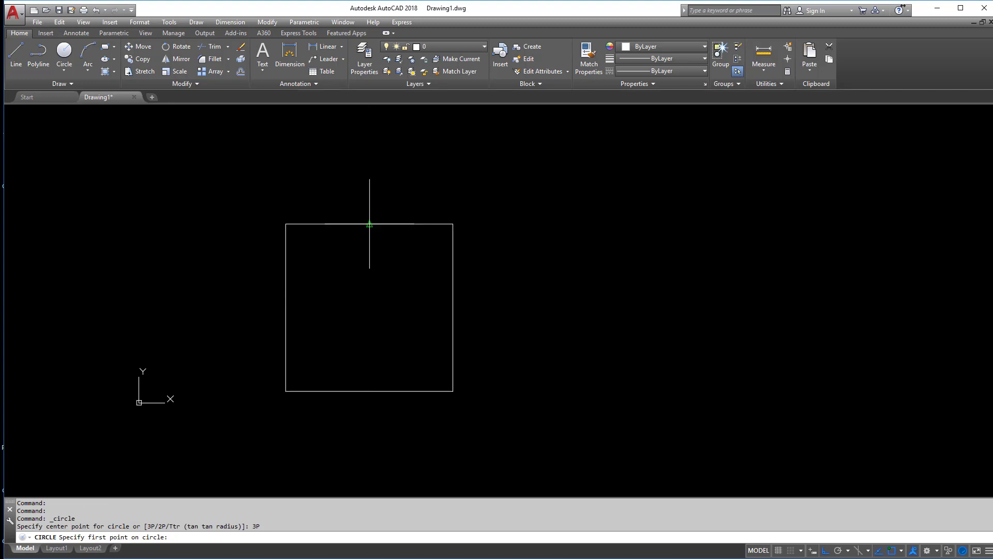
left_click(370, 224)
left_click(286, 307)
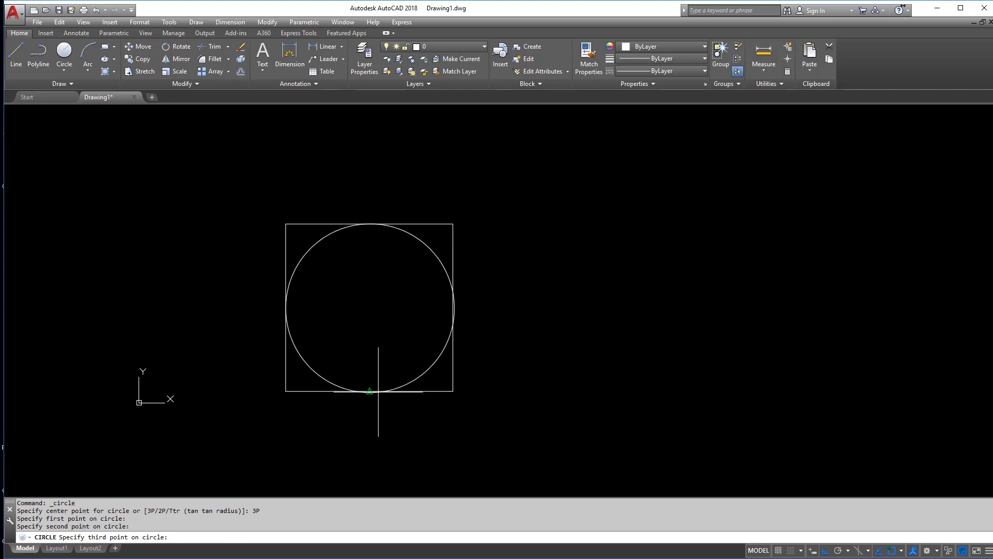
left_click(378, 392)
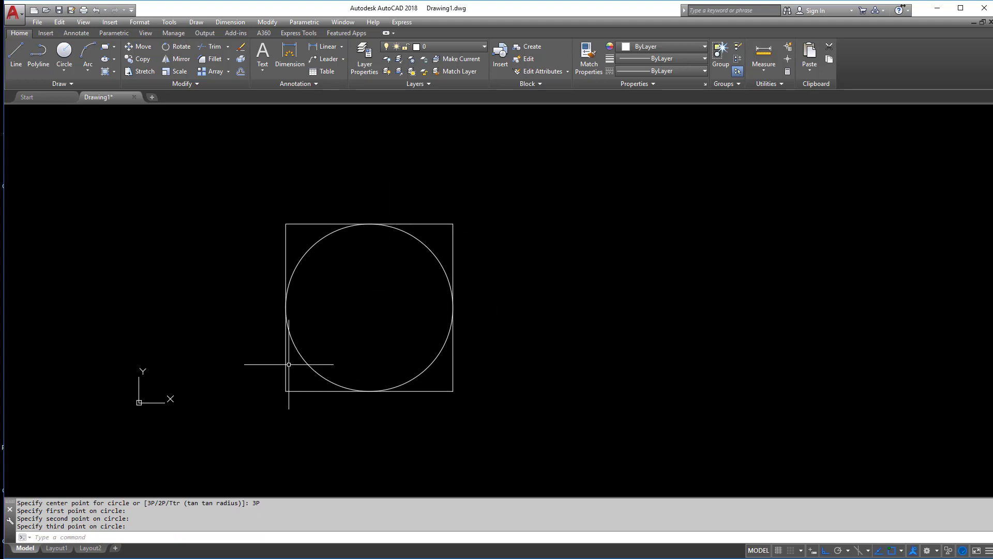
Select the inscribed circle and delete it
left_click(427, 246)
left_click(394, 287)
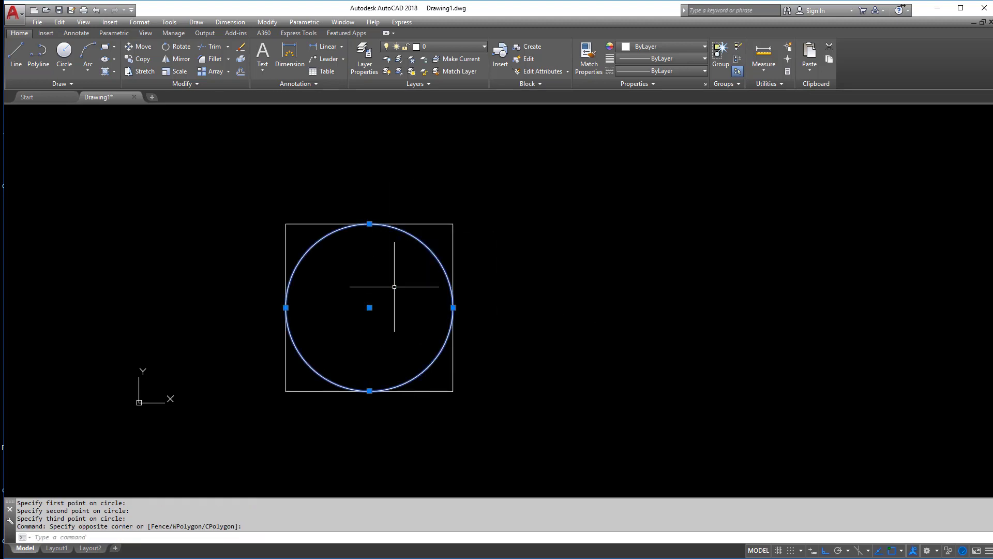
key("Delete")
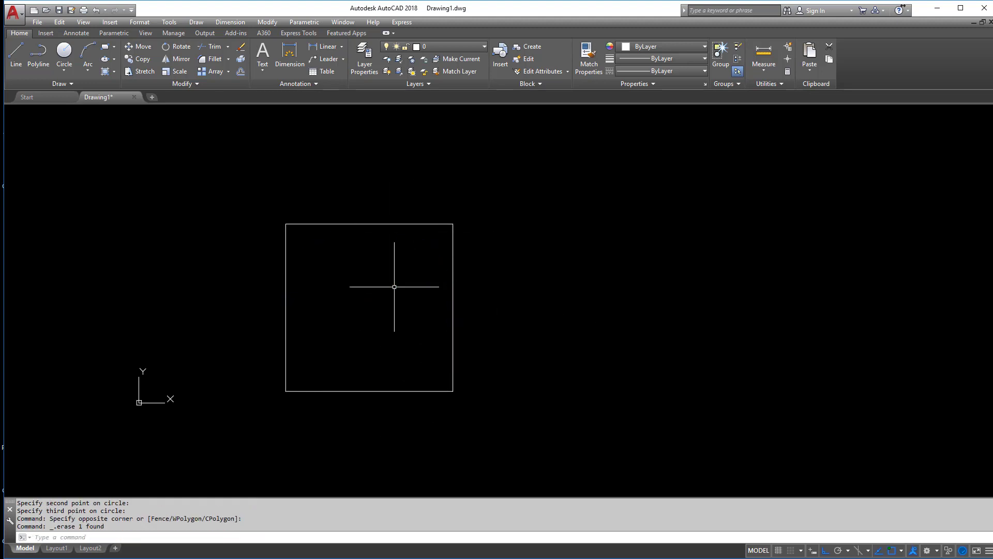
Start a circle and cancel it unfinished
left_click(61, 64)
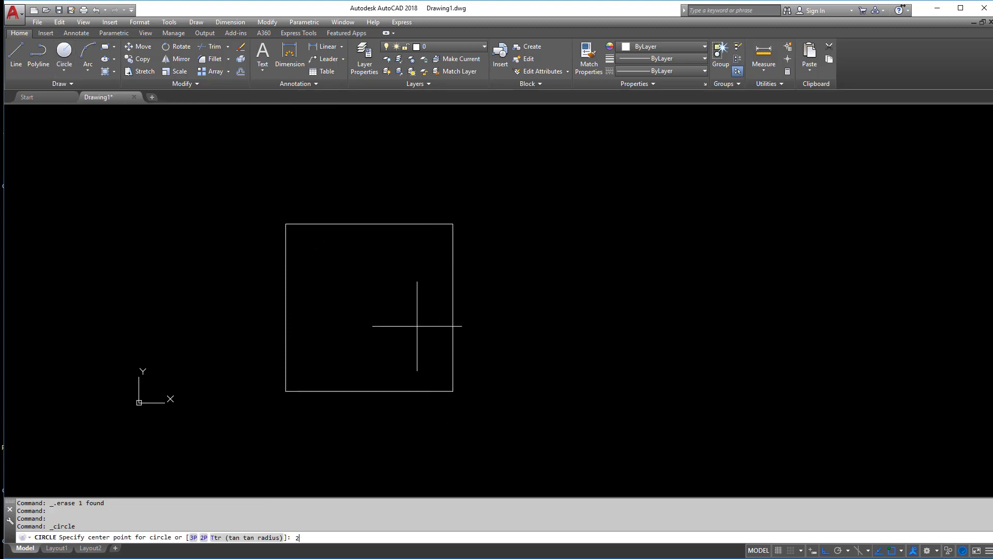
key("Return")
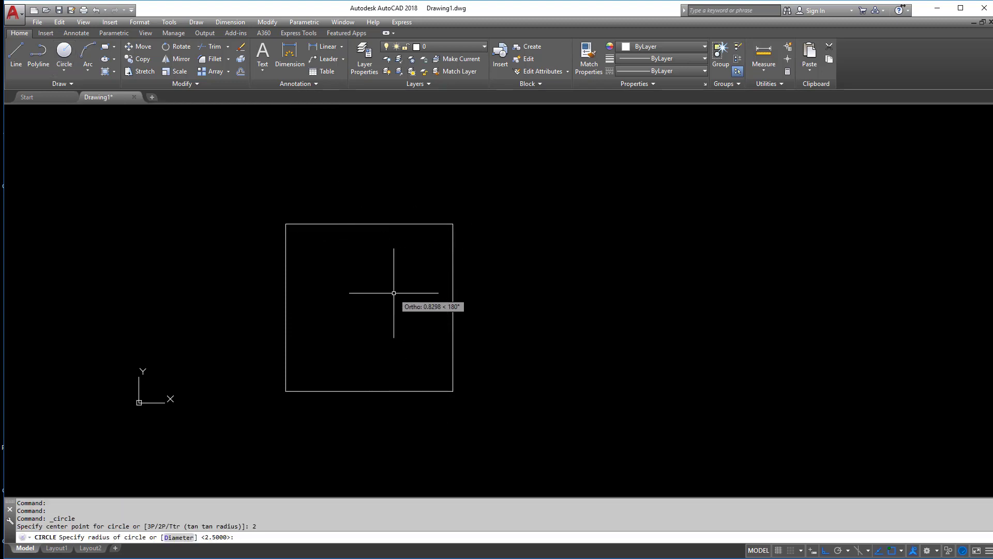
key("Escape")
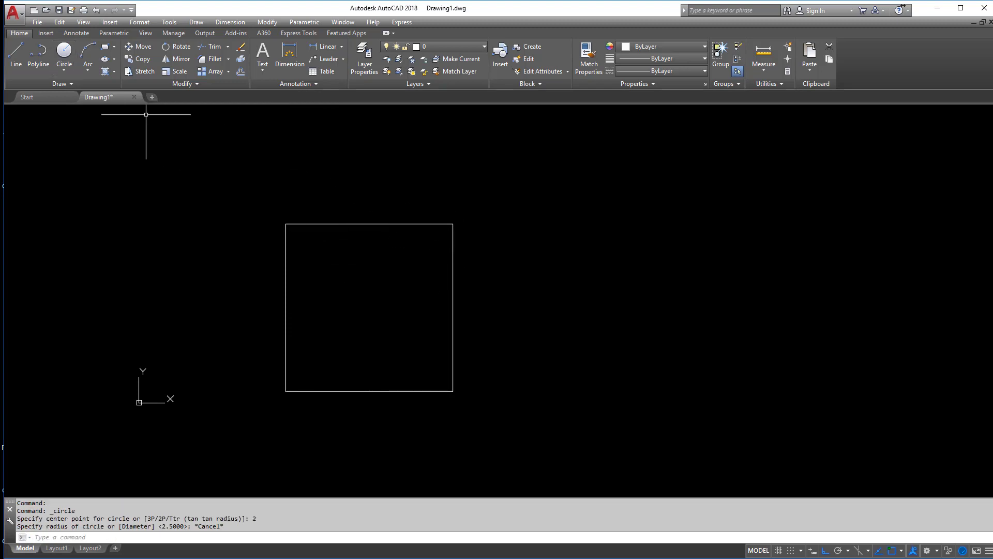
Draw a 2P circle from the top midpoint to the left midpoint, then delete it
left_click(69, 59)
left_click(203, 537)
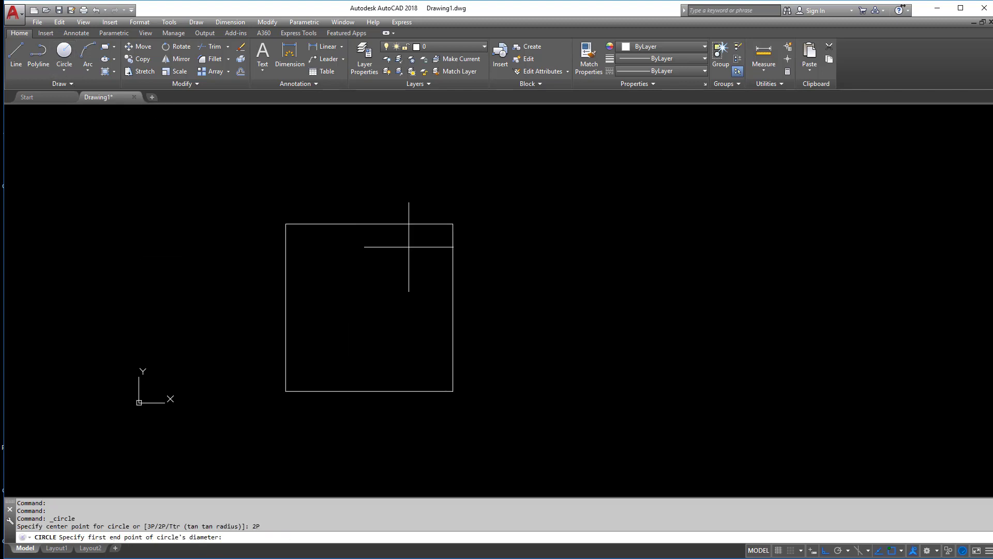
left_click(375, 226)
left_click(286, 307)
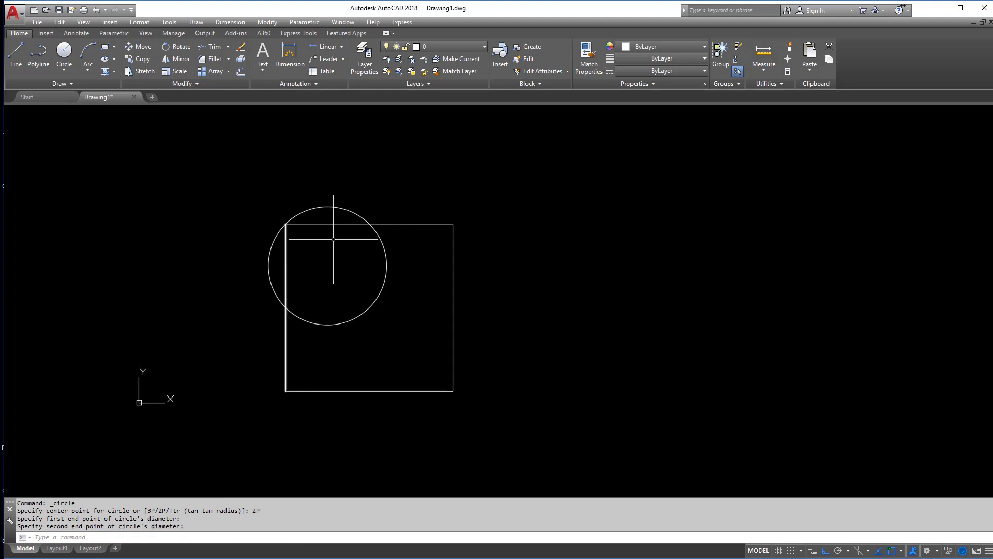
left_click(349, 212)
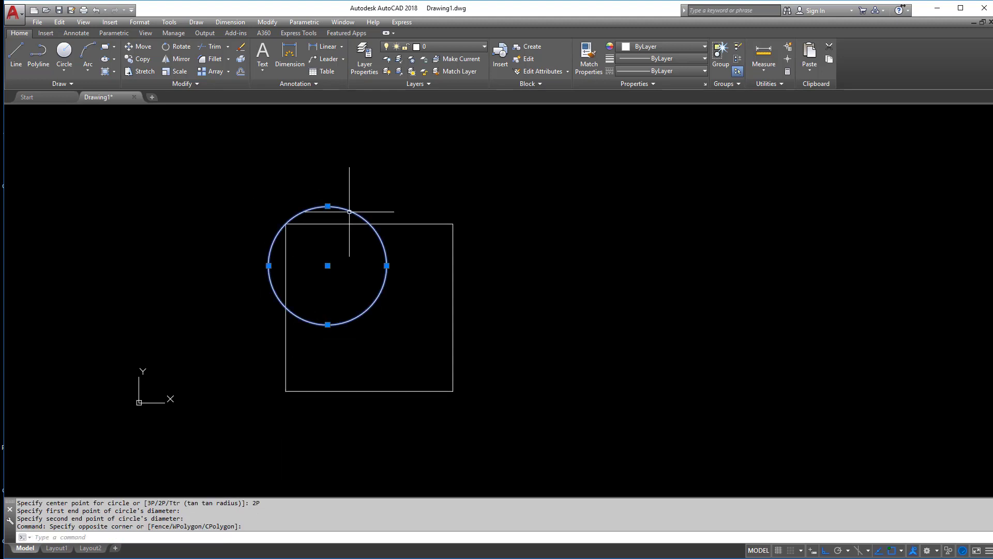
key("Delete")
Draw a radius-1 Tan, Tan, Radius circle touching the square's top and left edges
left_click(66, 76)
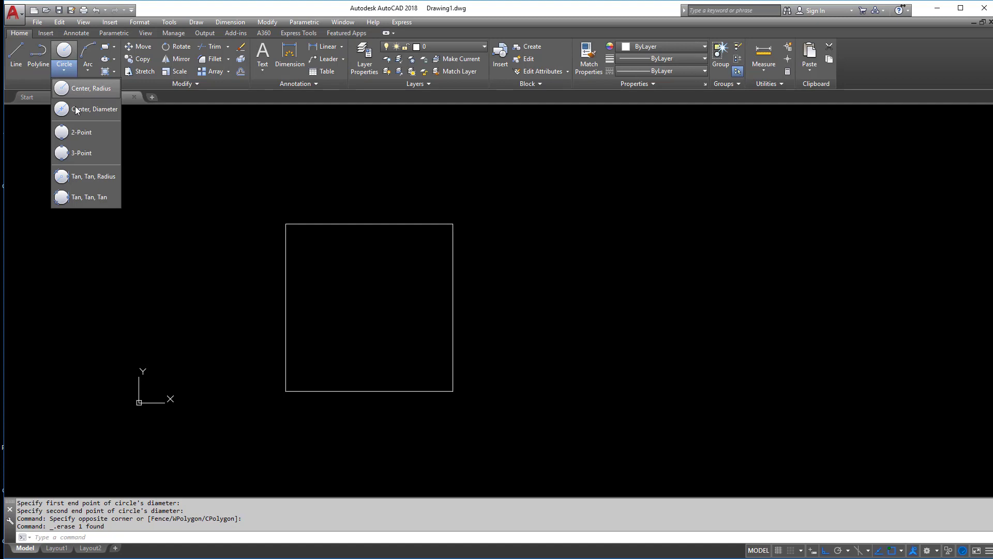
left_click(92, 179)
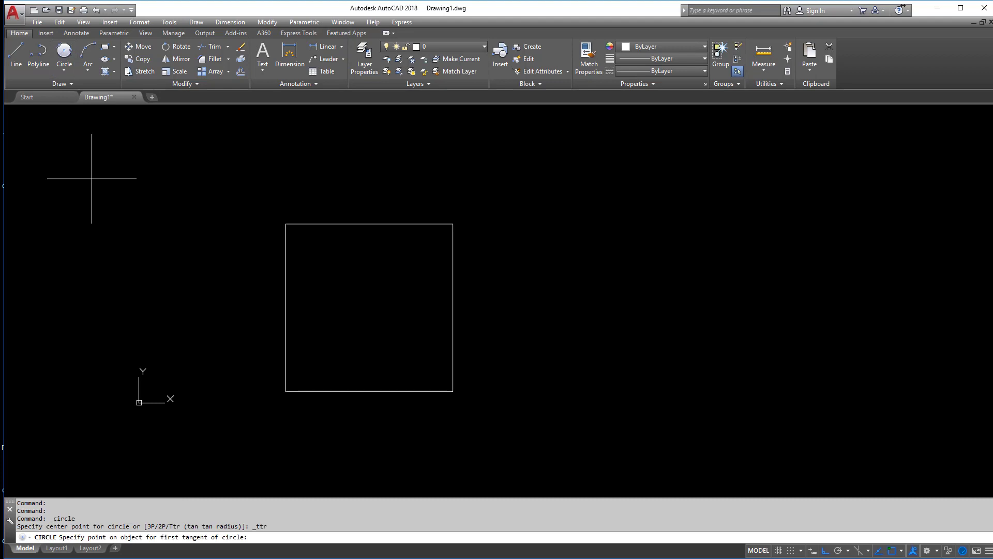
left_click(369, 224)
left_click(286, 308)
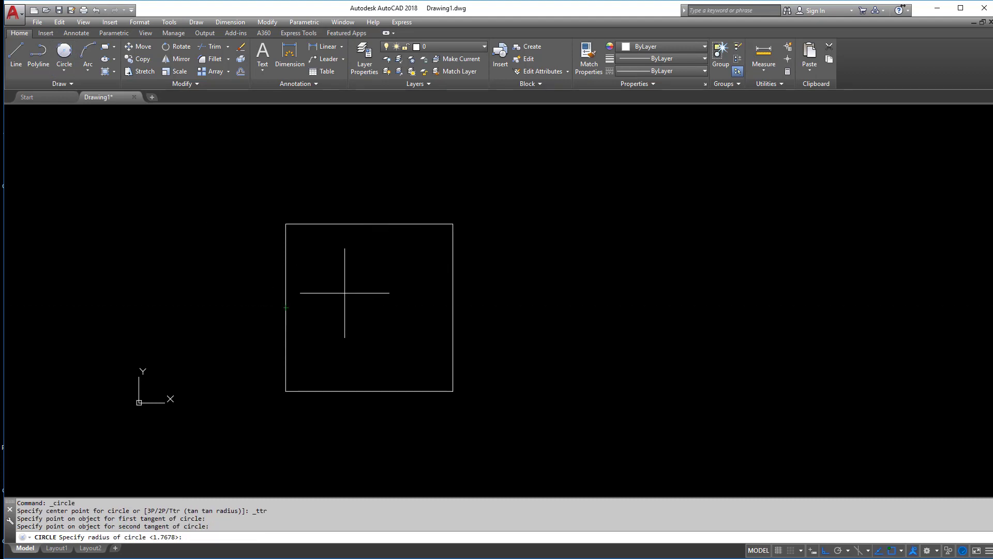
type("1")
key("Return")
scroll(292, 238, "up", 8)
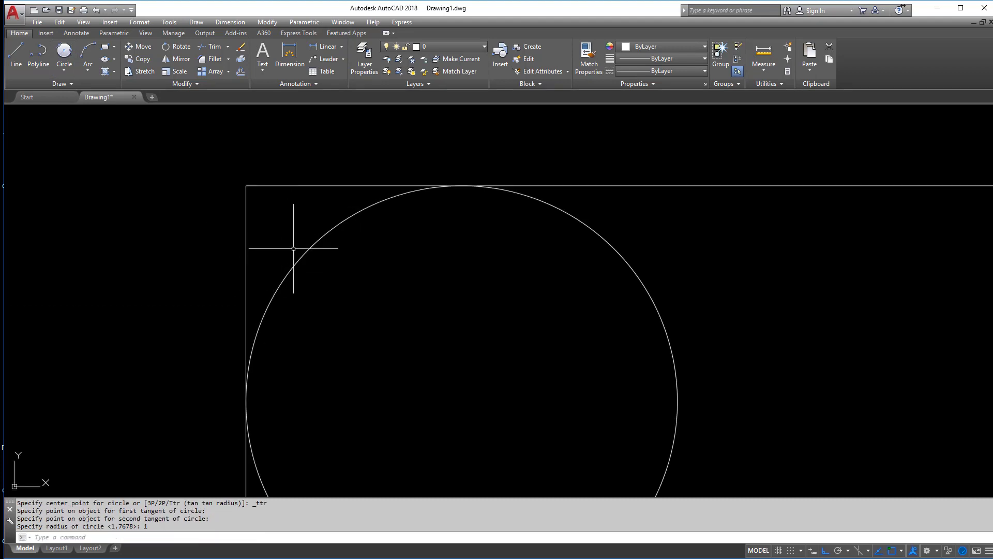
scroll(297, 378, "down", 7)
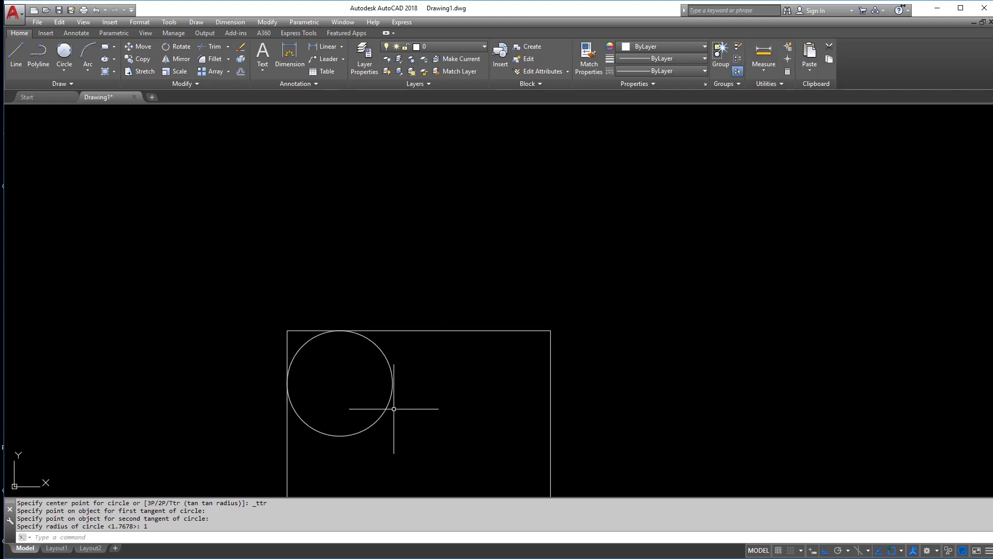
Start the TRIM command with tr, restarting it once
key("Escape")
key("Escape")
type("tr")
key("Return")
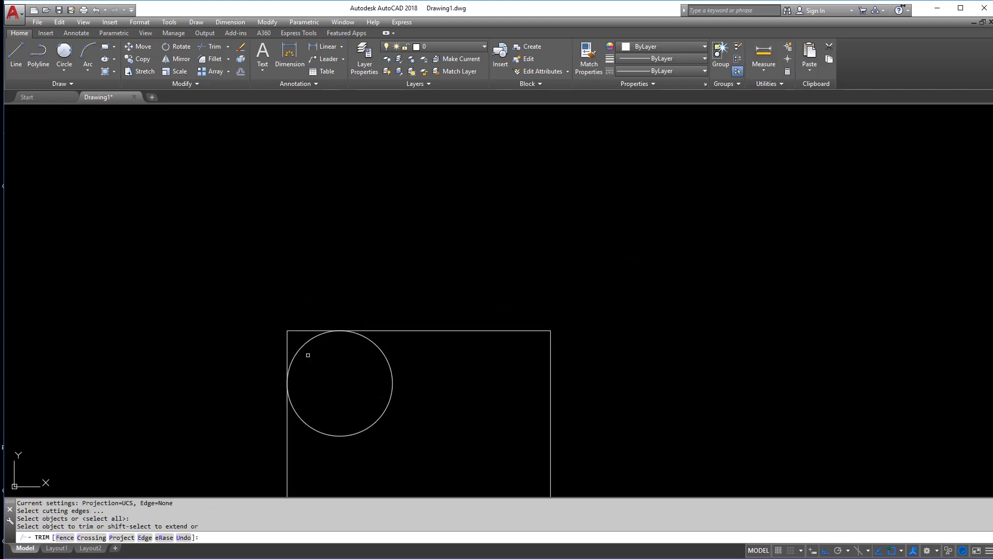
key("Escape")
key("Escape")
type("tr")
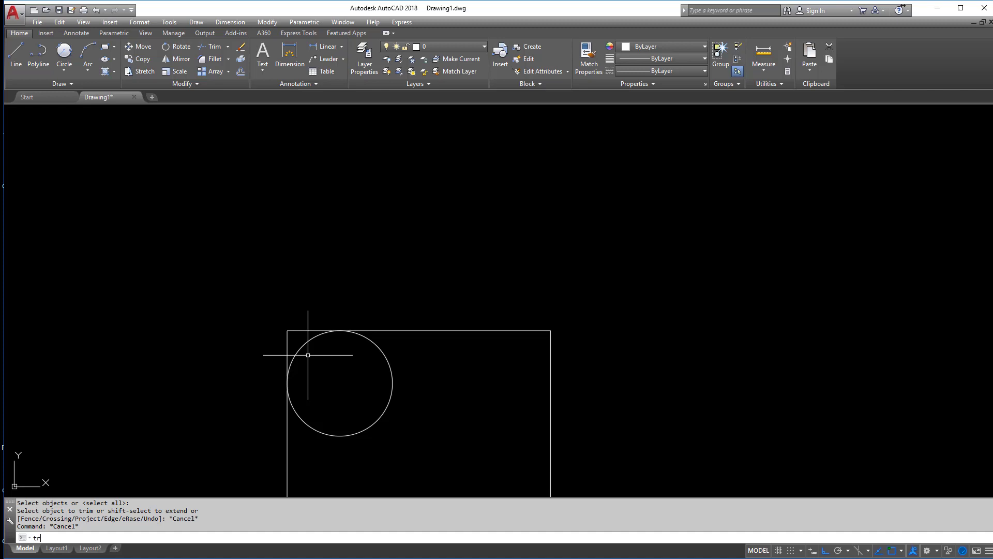
key("Return")
key("Return")
Trim the top and left corner line ends and the circle's extra arc pieces
left_click(297, 330)
left_click(287, 337)
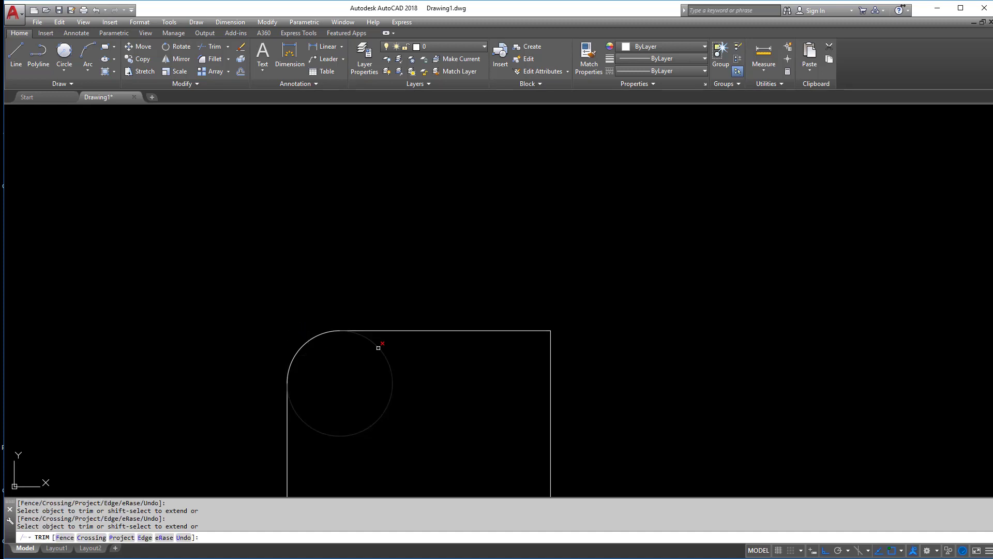
left_click(378, 347)
right_click(380, 348)
left_click(401, 354)
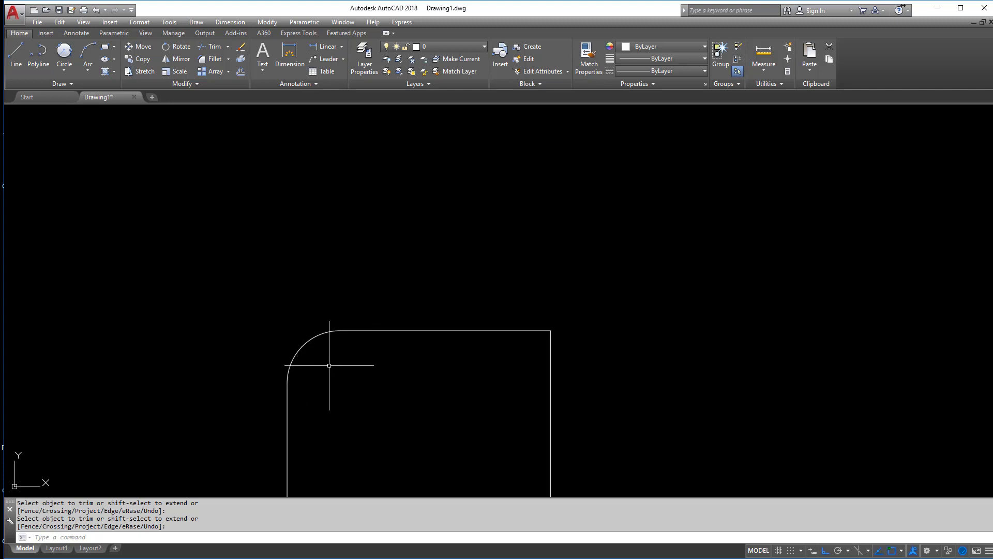
mouse_move(318, 380)
middle_mouse_down()
mouse_move(346, 372)
mouse_move(348, 324)
middle_mouse_up()
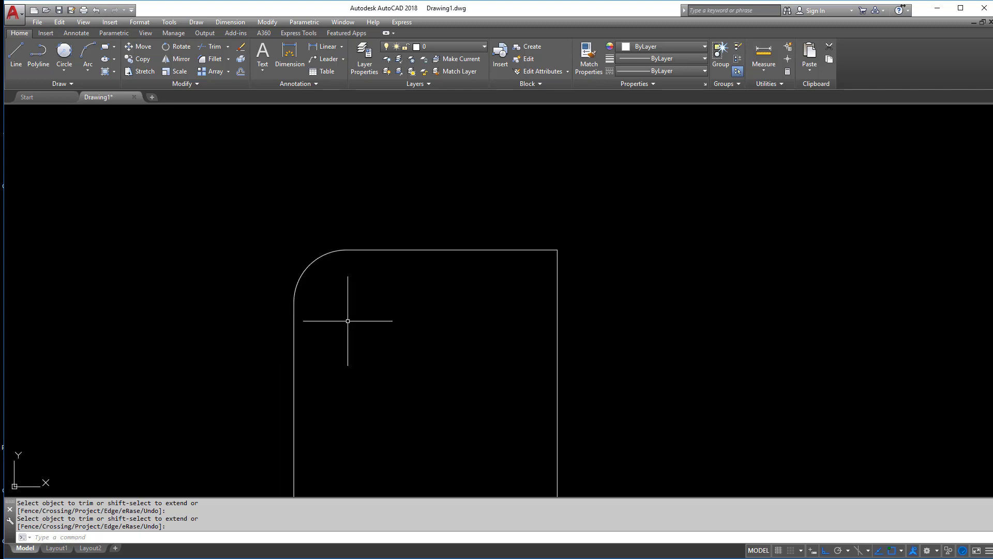
key("Escape")
key("Escape")
key("Escape")
key("Escape")
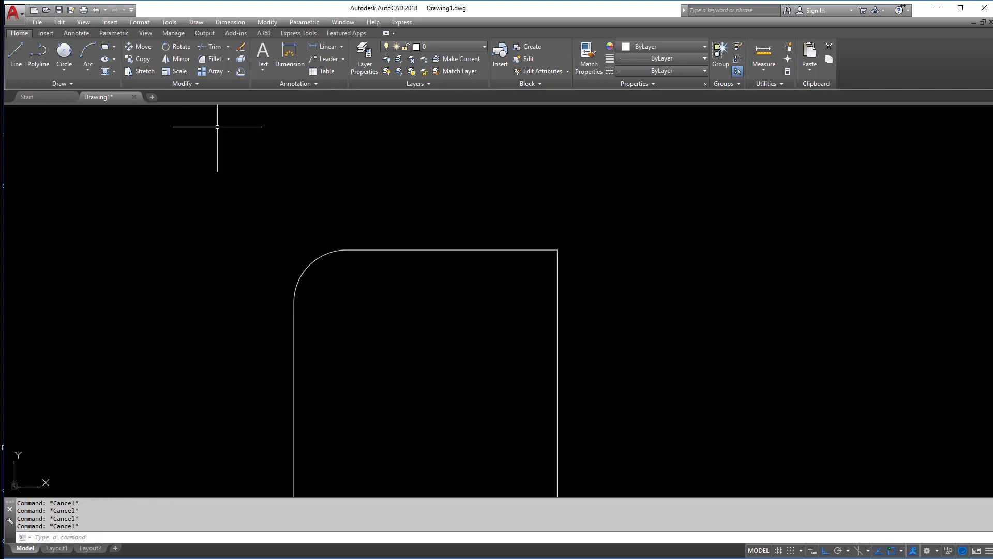
scroll(316, 298, "down", 4)
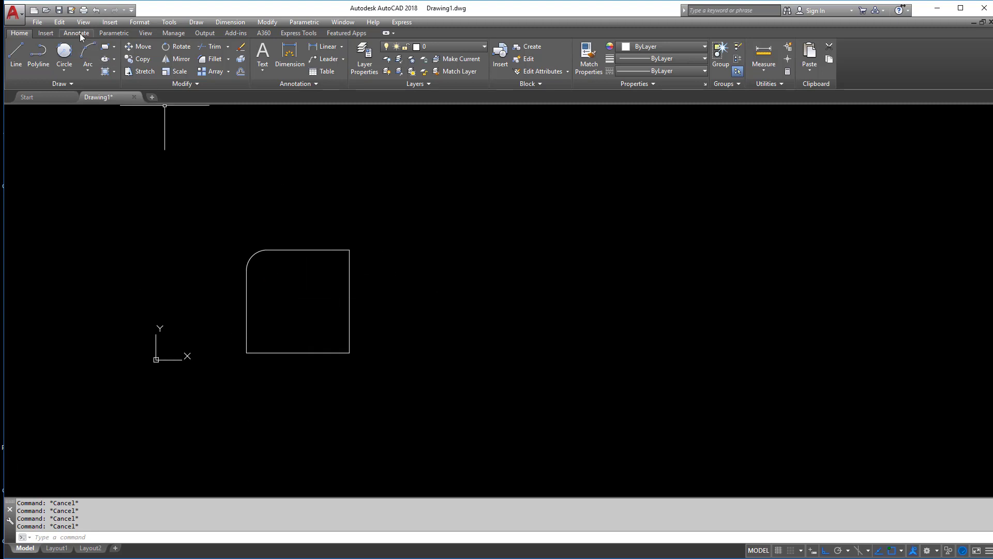
left_click(66, 73)
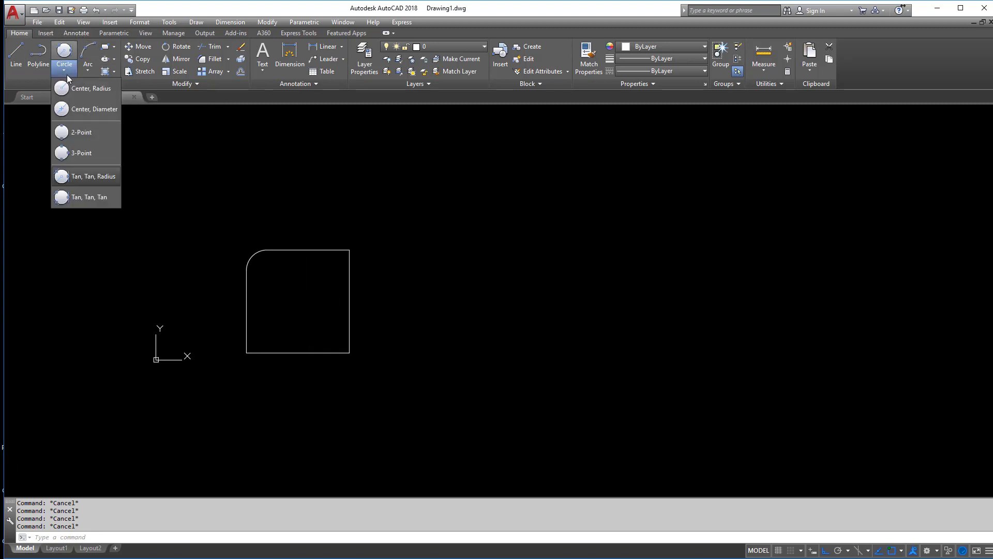
left_click(86, 198)
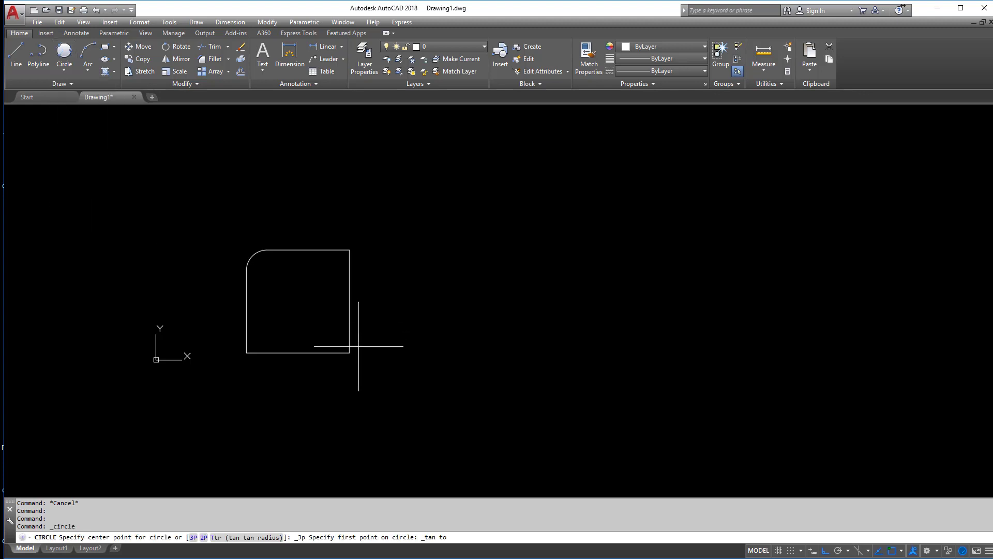
left_click(303, 250)
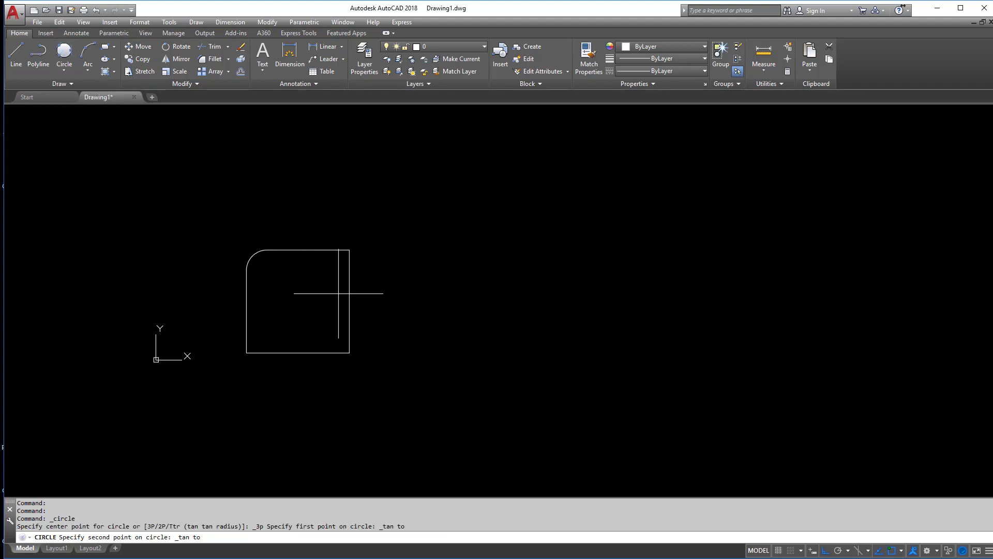
left_click(348, 293)
left_click(296, 353)
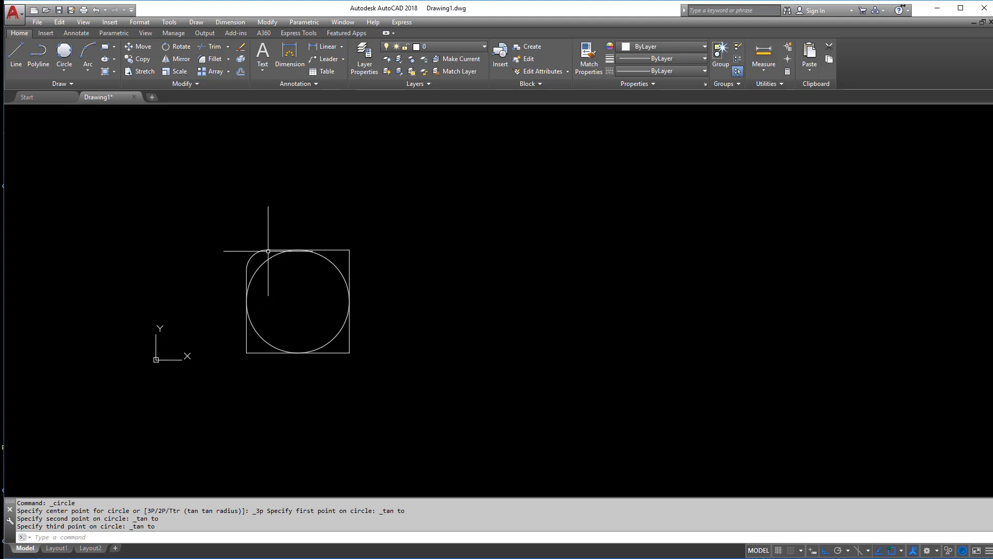
scroll(271, 252, "up", 4)
scroll(288, 262, "down", 2)
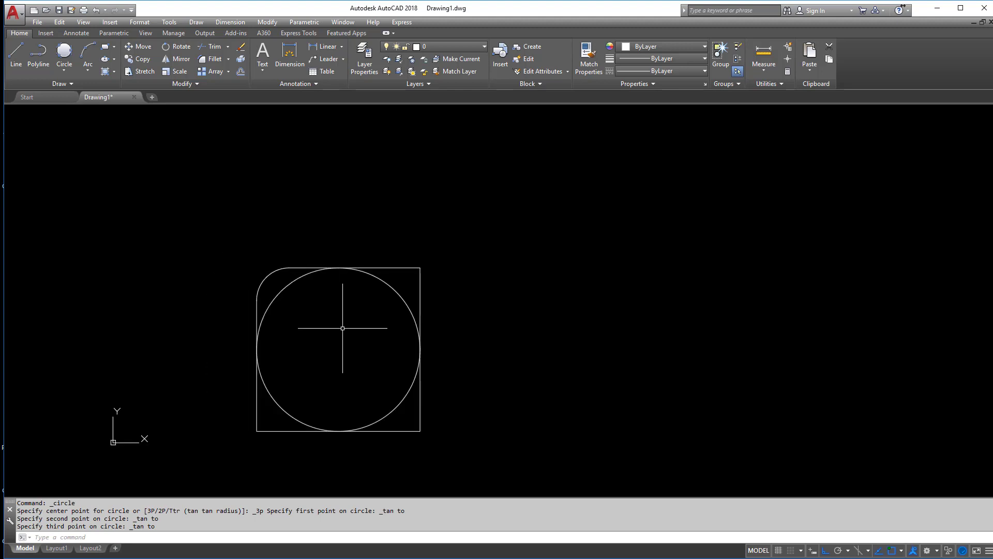
middle_click_drag(344, 328, 347, 314)
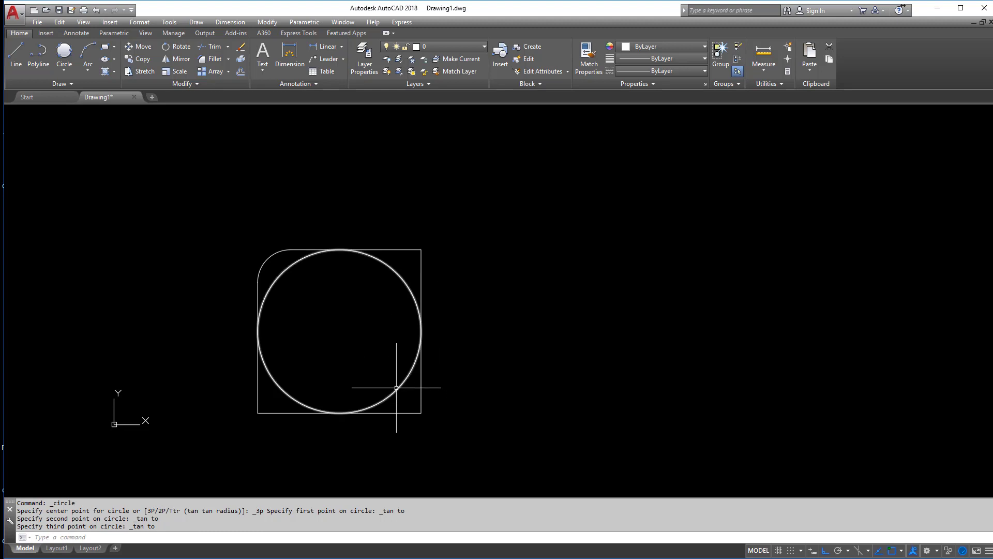
left_click(313, 360)
key("Delete")
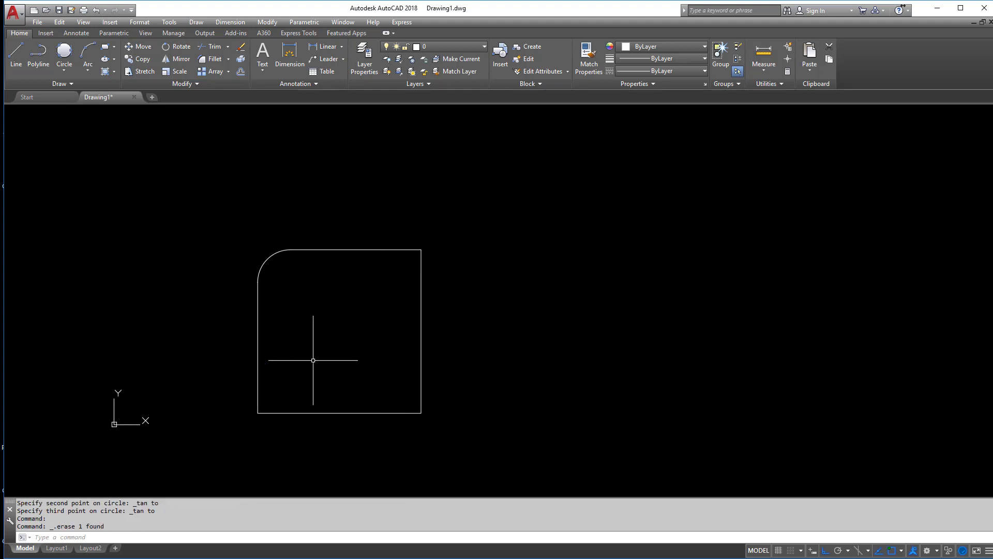
middle_click_drag(305, 251, 350, 212)
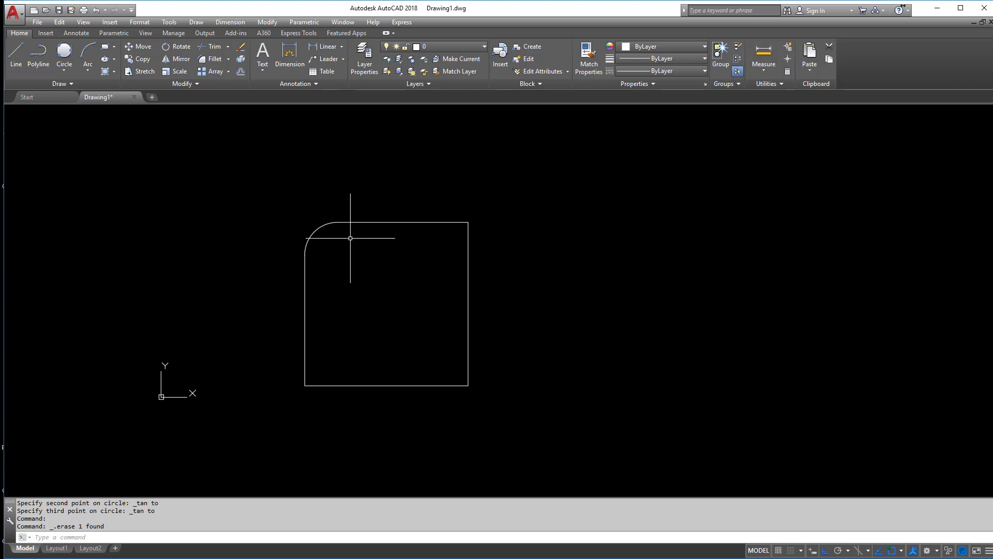
middle_click_drag(392, 300, 419, 311)
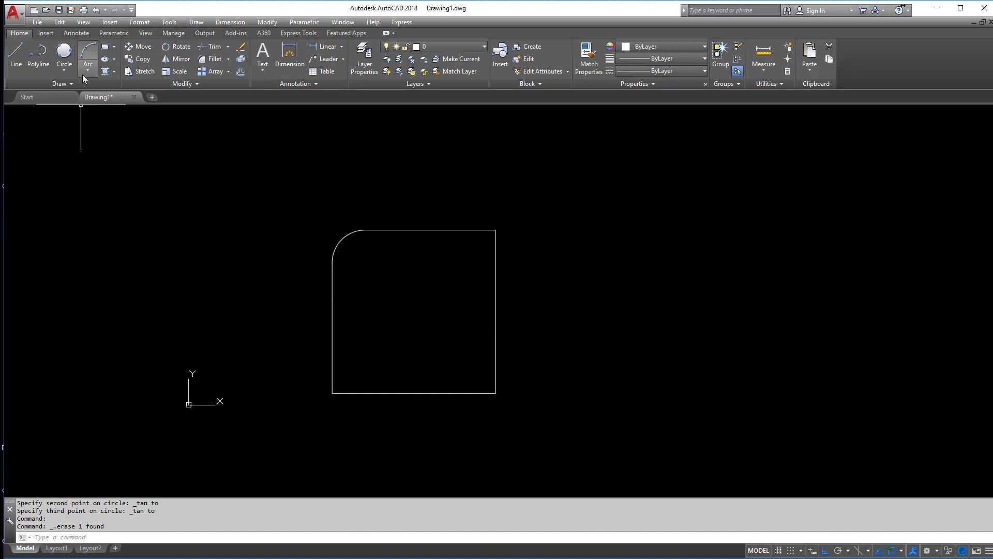
Run Fillet on the top line and curved upper-left edge, then start Fillet again
left_click(214, 60)
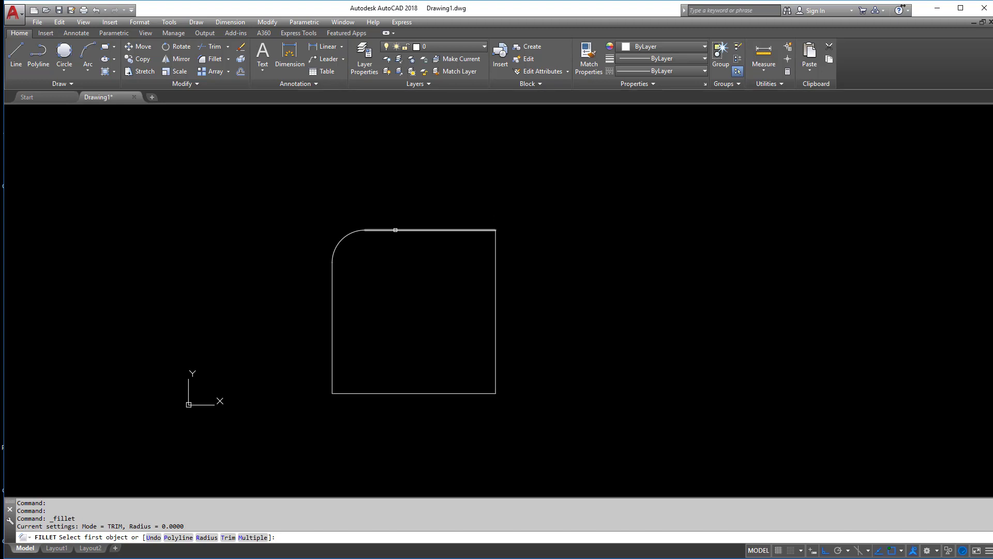
left_click(387, 229)
left_click(342, 238)
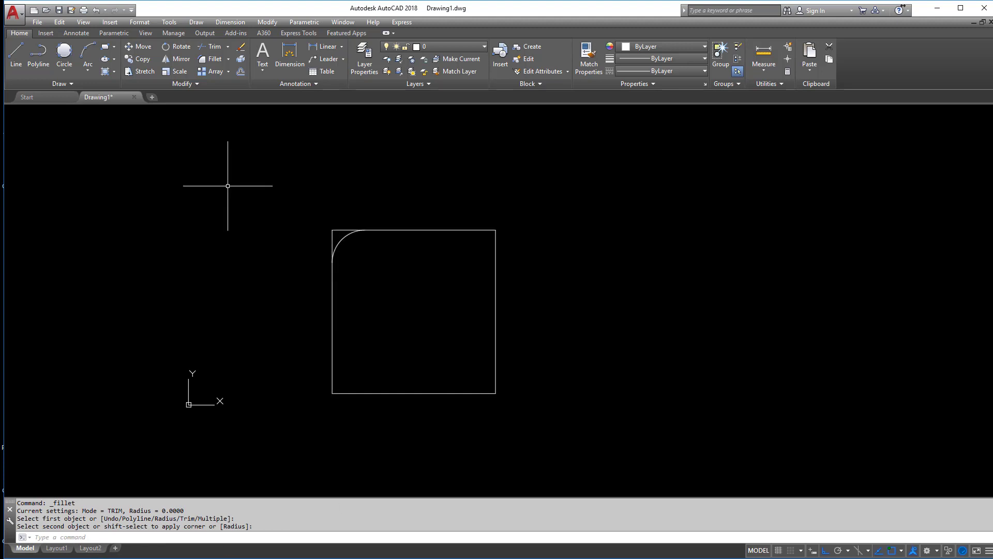
left_click(216, 59)
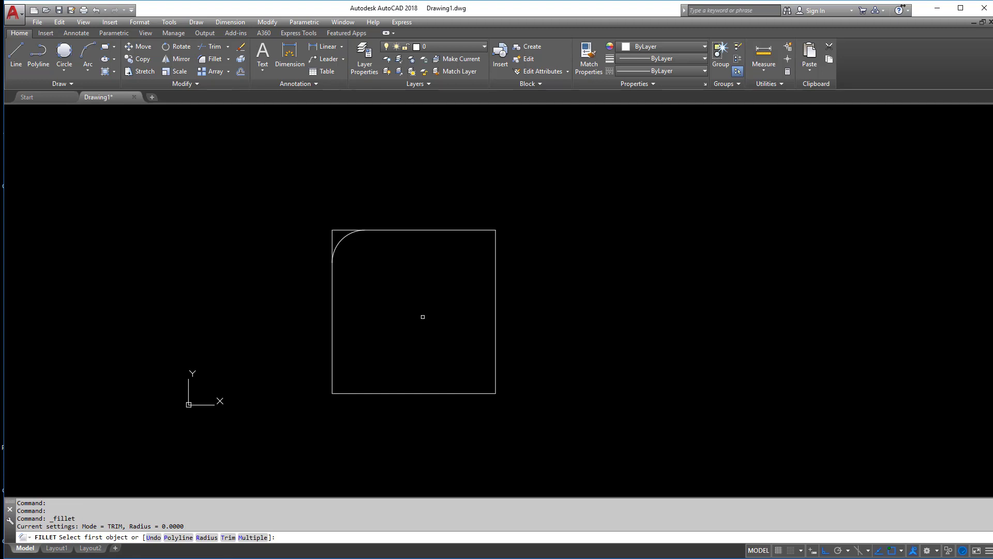
Set the fillet radius to 1 and fillet the top edge with the right edge
type("r")
key("Return")
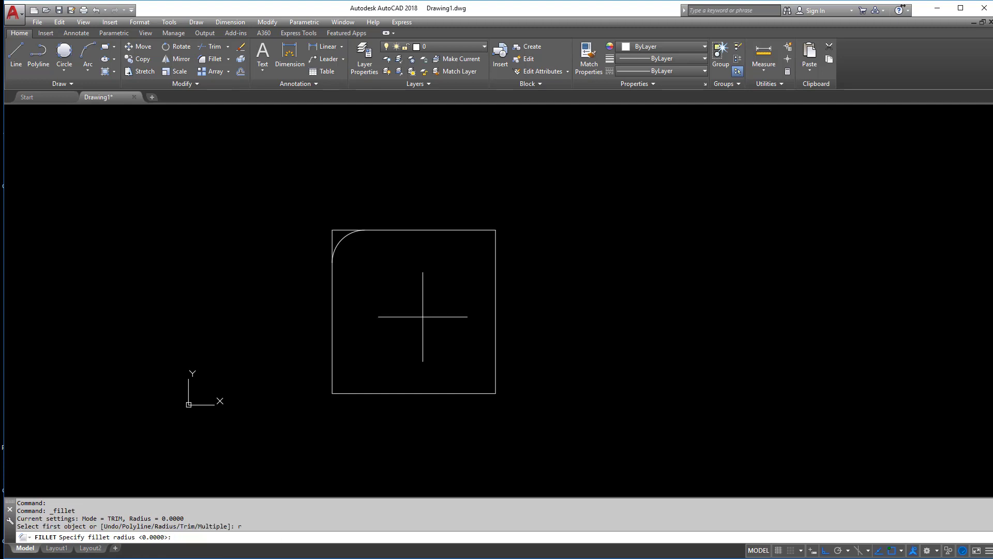
type("1")
key("Return")
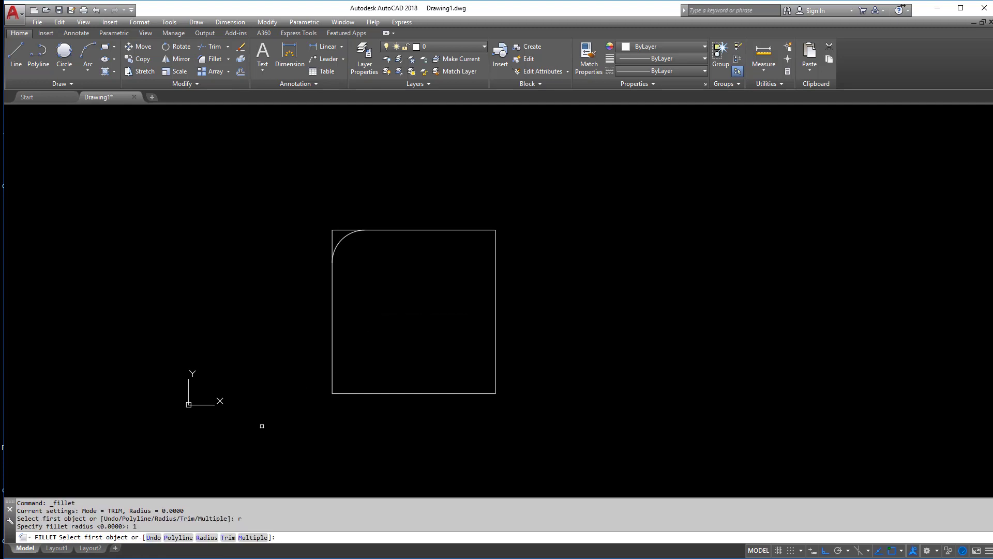
left_click(443, 230)
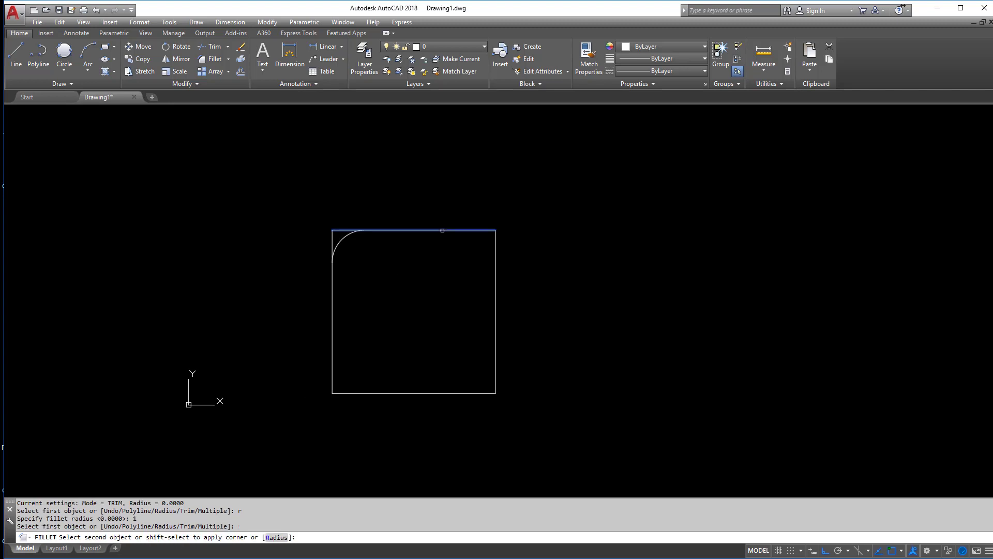
left_click(496, 245)
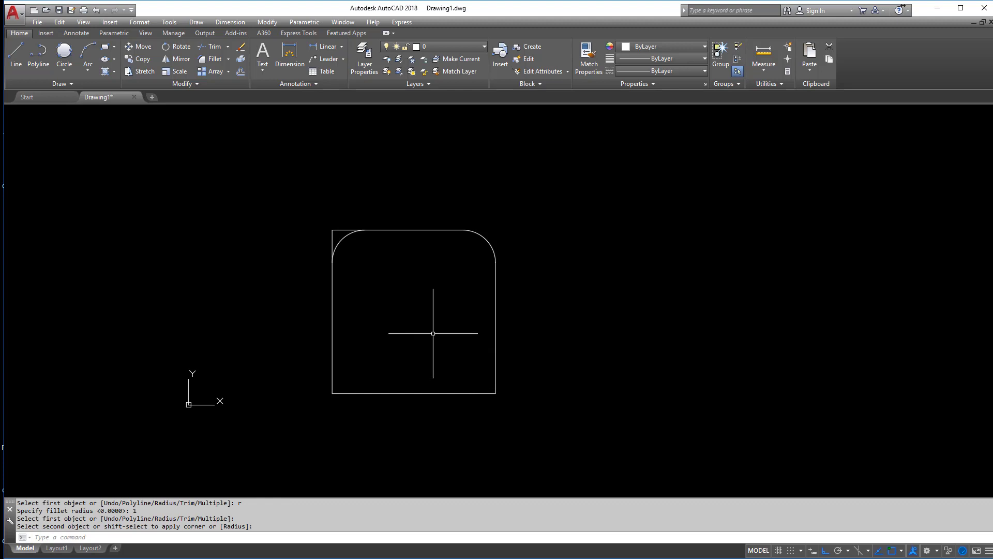
Fillet the bottom-right and bottom-left corners in Multiple mode, then cancel a new Fillet
key("Return")
key("Return")
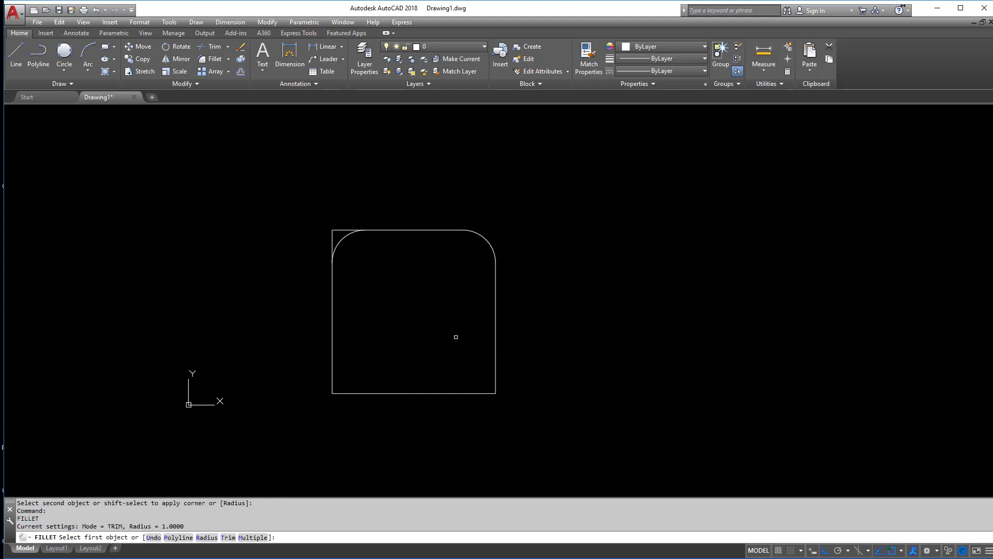
left_click(242, 538)
left_click(495, 359)
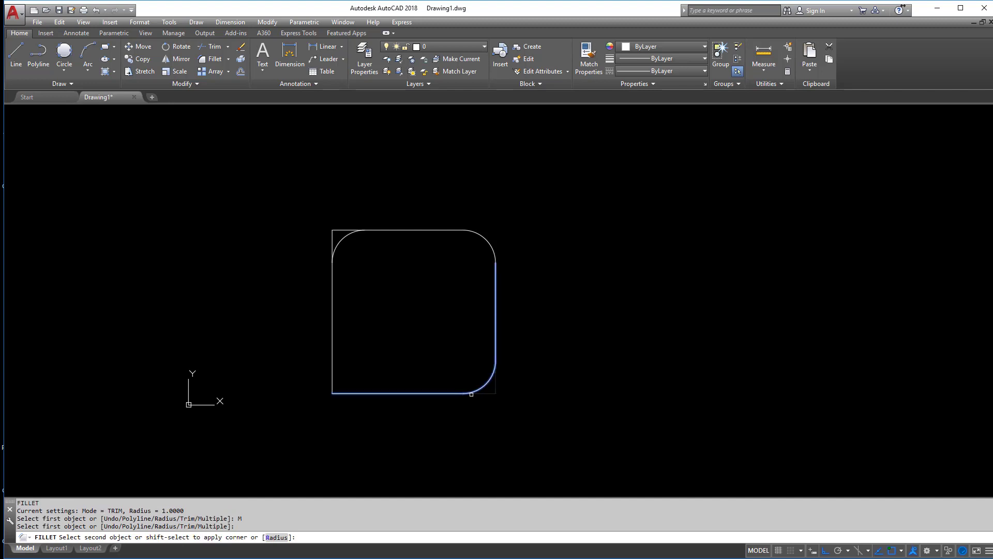
left_click(471, 394)
left_click(365, 393)
left_click(334, 268)
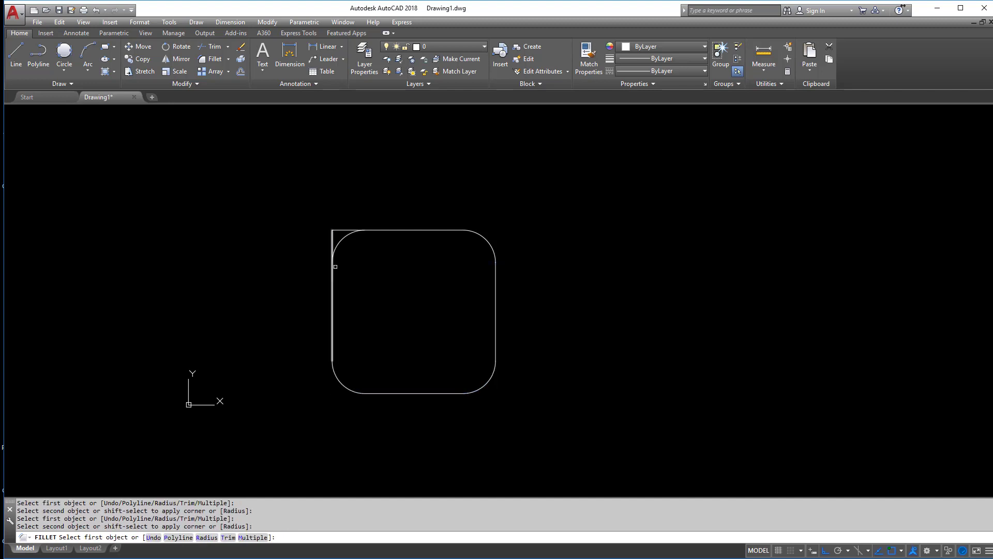
right_click(336, 266)
left_click(357, 273)
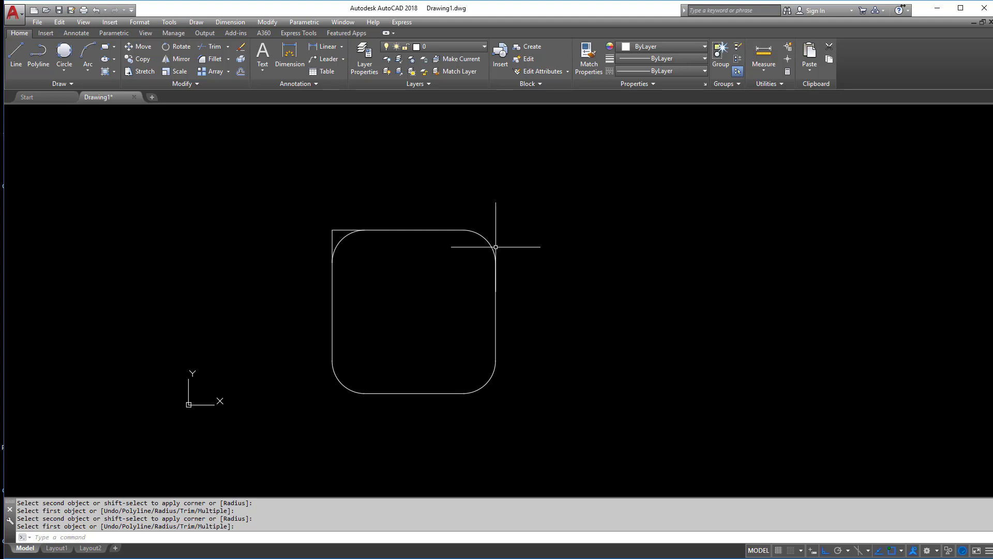
left_click(214, 59)
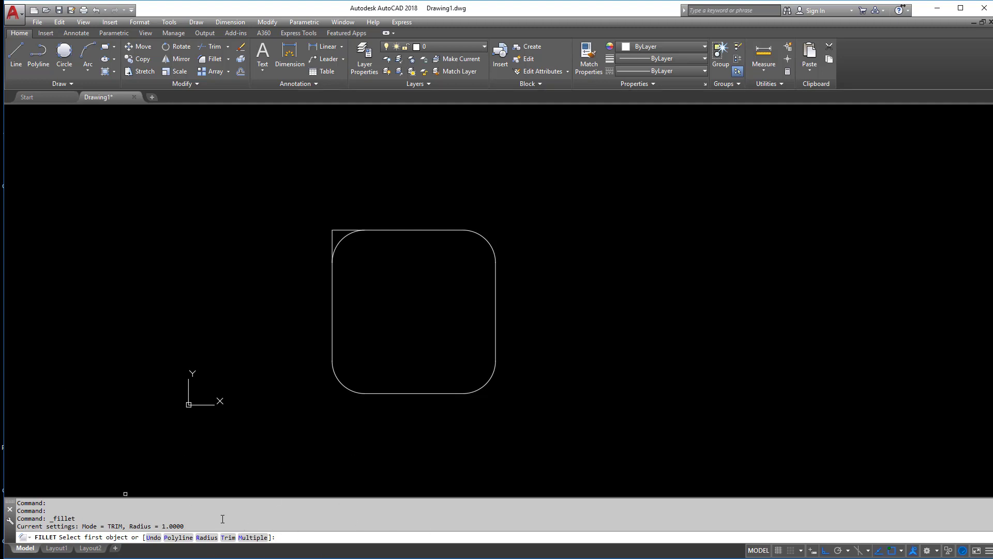
key("Escape")
key("Escape")
key("Escape")
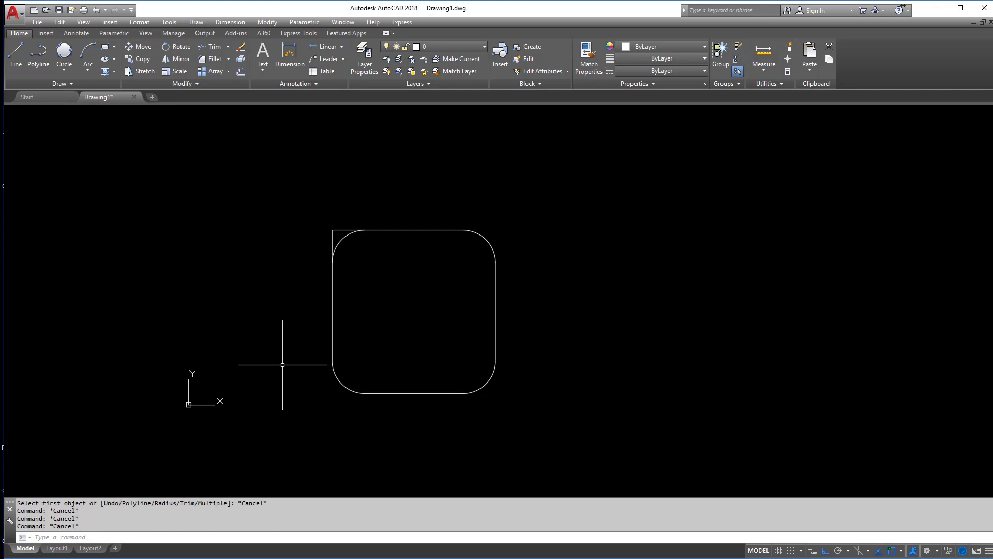
Open the Arc dropdown on the Draw panel to show the arc methods
left_click(87, 72)
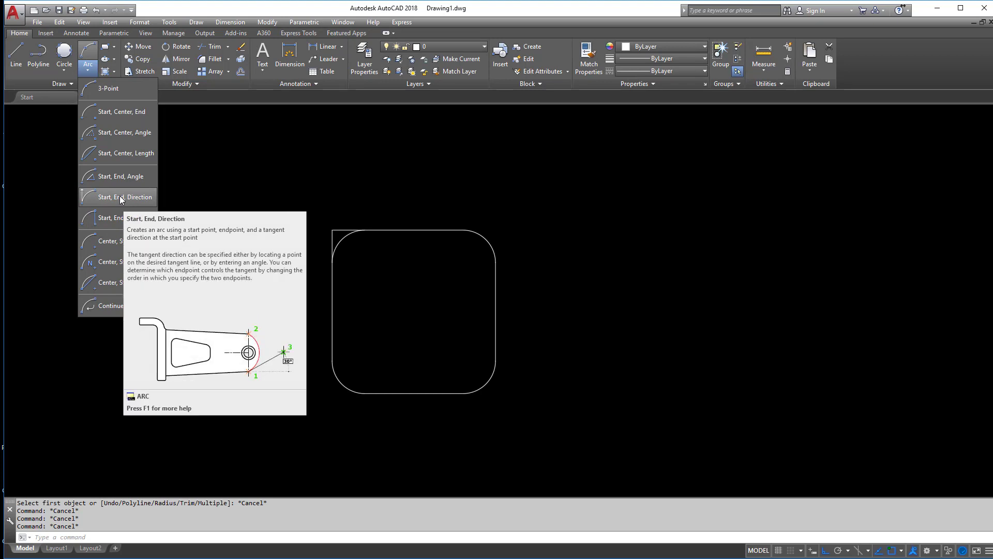
left_click(111, 92)
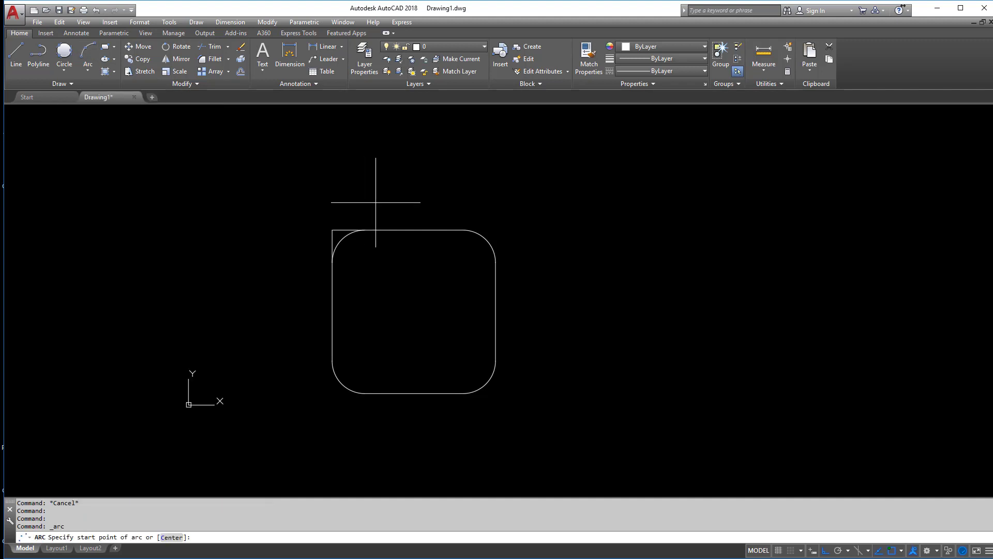
right_click(402, 240, "shift")
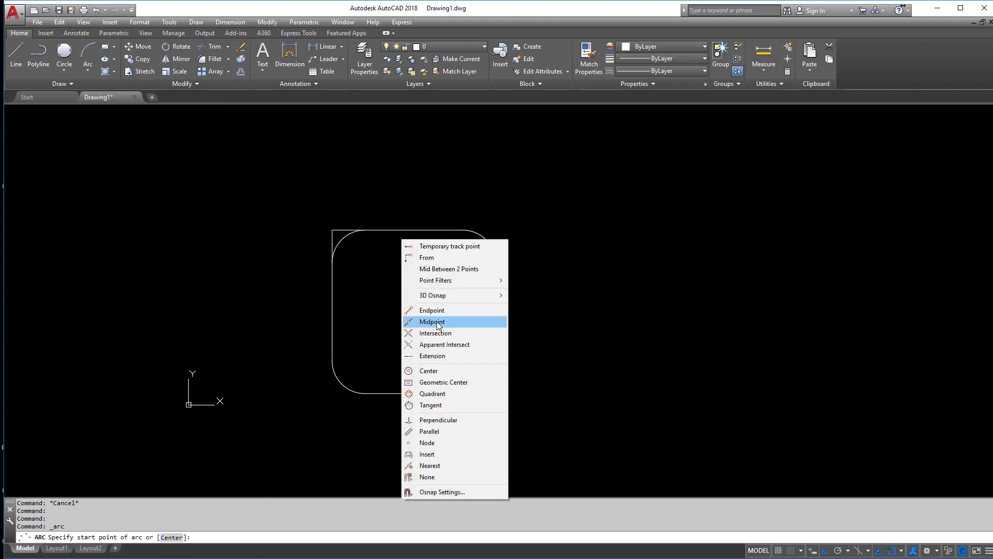
left_click(437, 322)
left_click(409, 230)
right_click(438, 280, "shift")
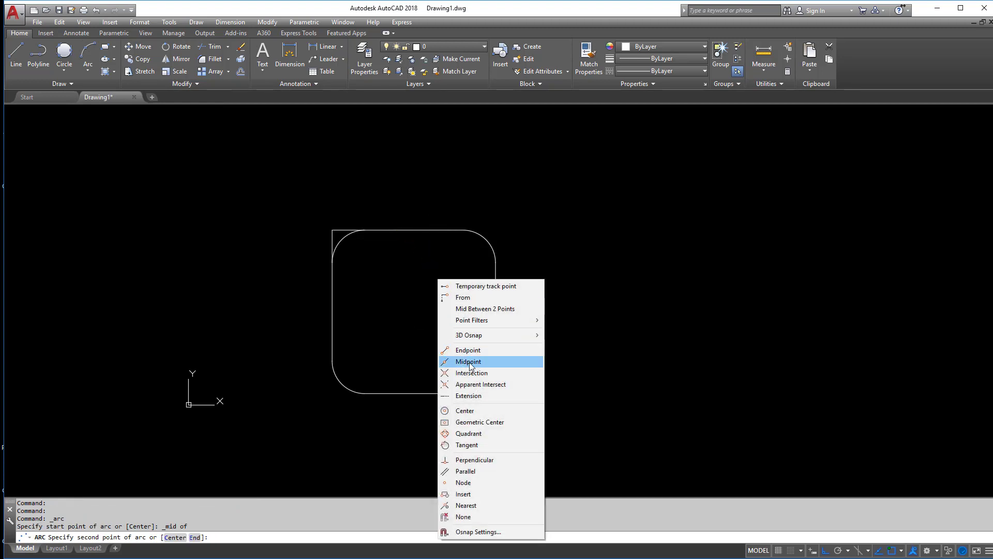
left_click(468, 362)
left_click(472, 310)
right_click(440, 341, "shift")
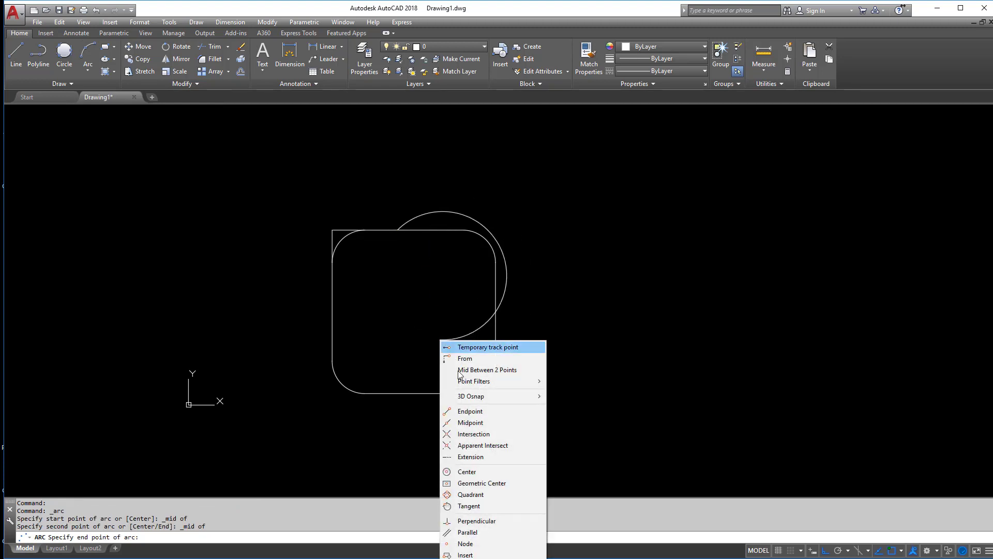
left_click(470, 423)
left_click(420, 395)
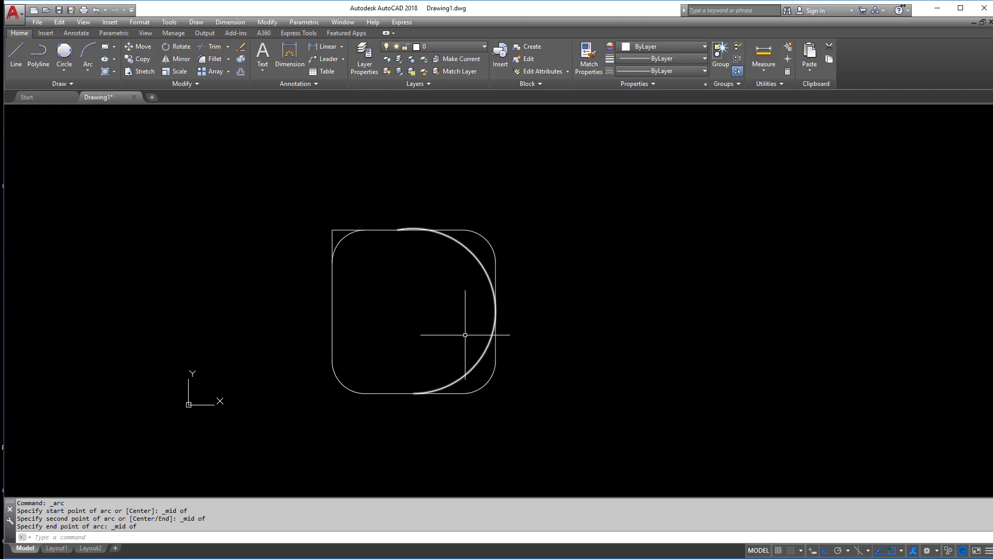
left_click(471, 253)
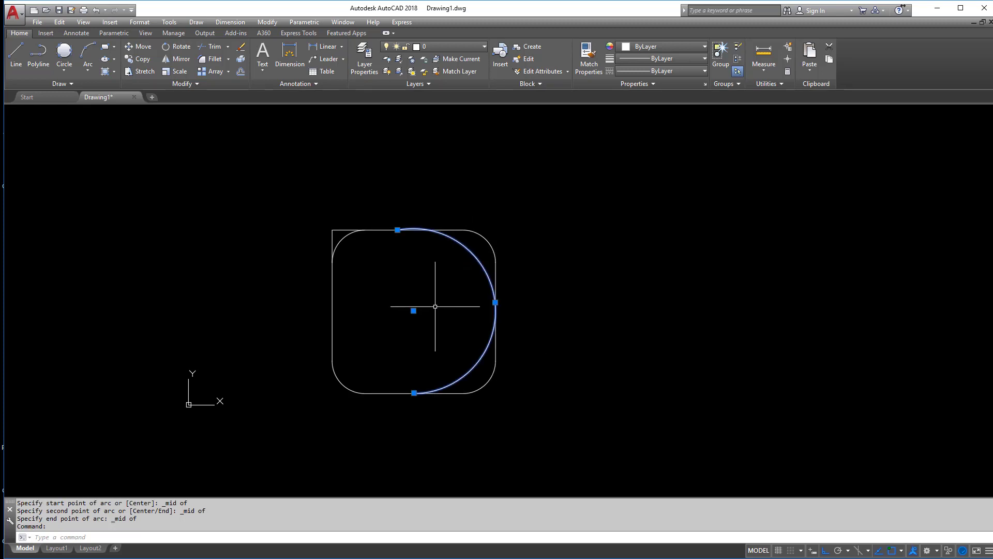
key("Delete")
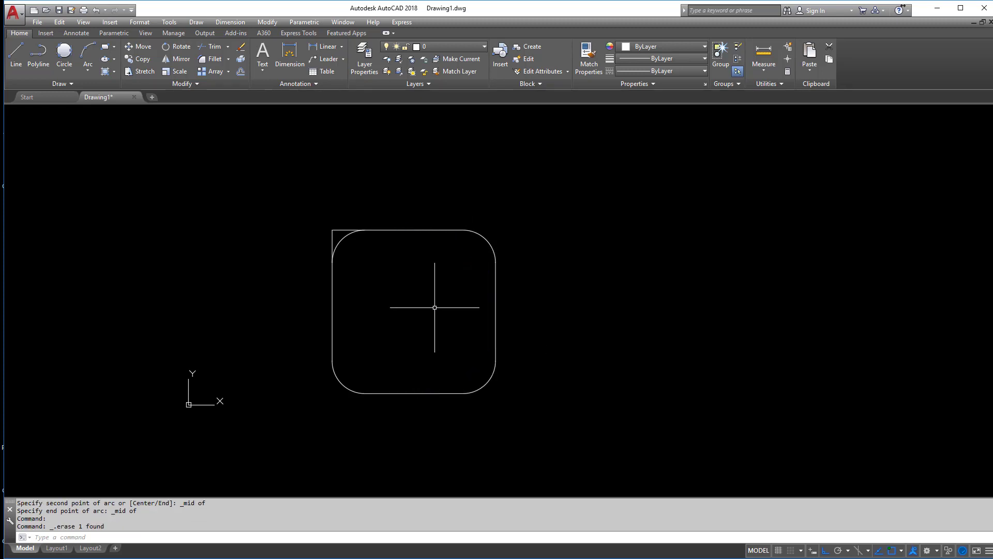
Dismiss the Arc method list and the stray selection, then open the Ellipse method list
left_click(88, 68)
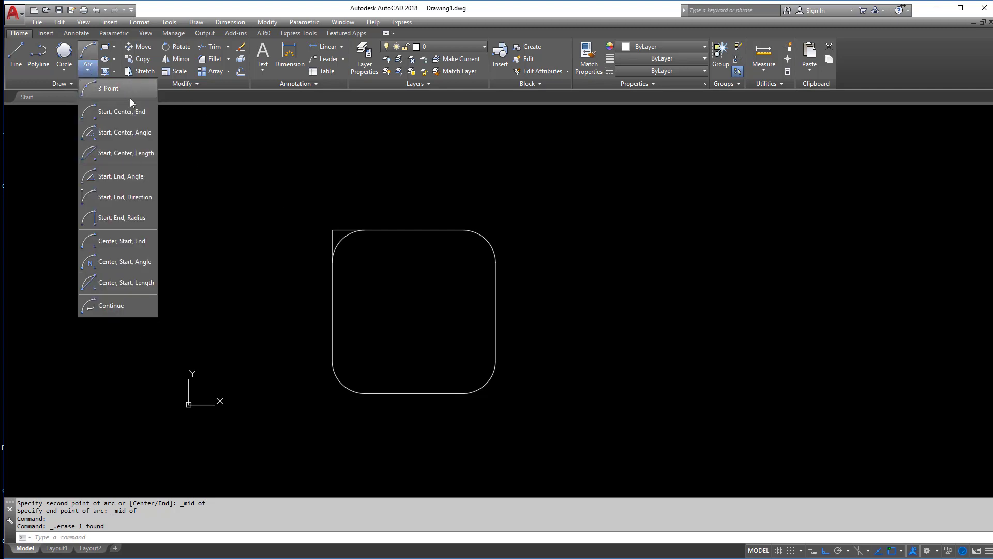
left_click(219, 126)
left_click(199, 154)
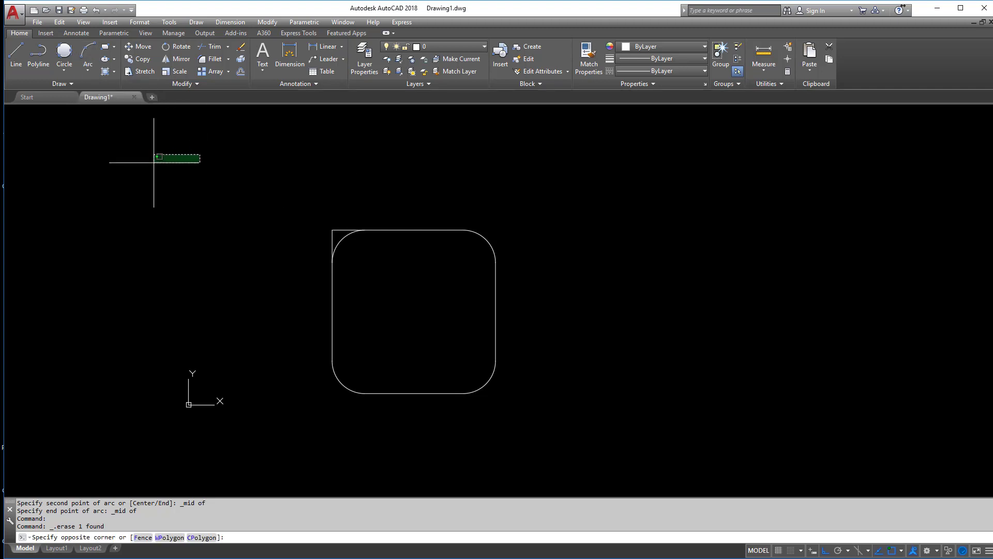
key("Escape")
key("Escape")
key("Escape")
key("Escape")
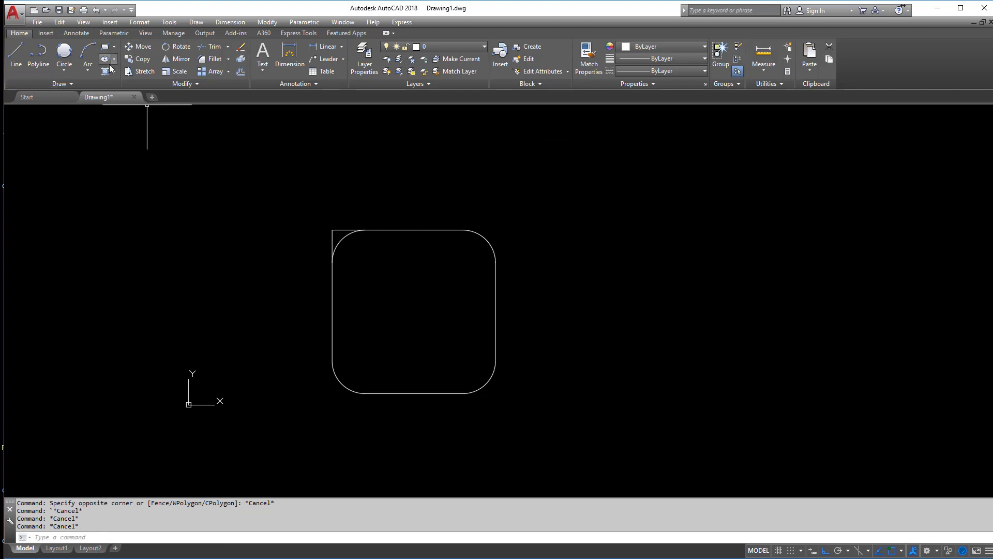
left_click(114, 59)
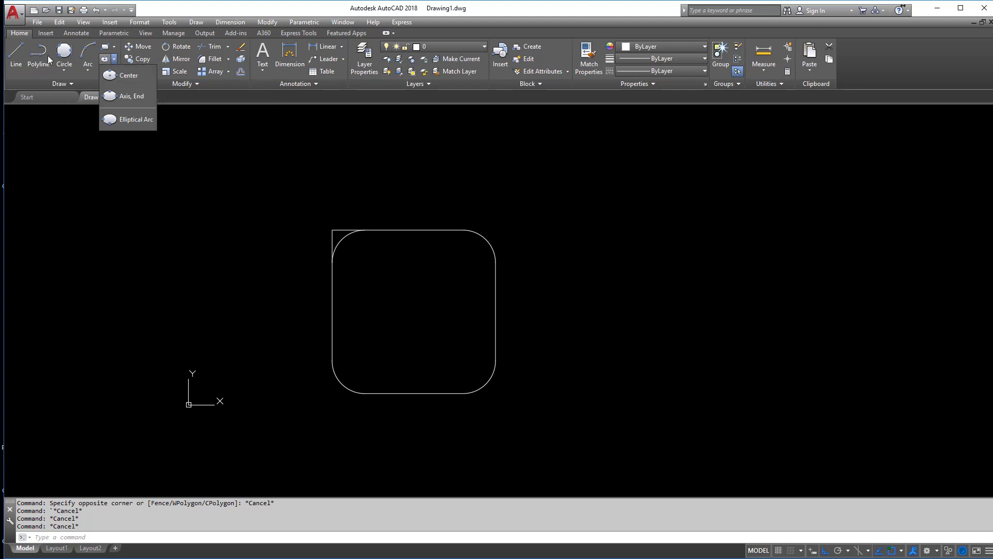
Begin a centre-defined ellipse left of the square, setting its centre and long horizontal axis
left_click(114, 77)
left_click(147, 261)
left_click(238, 262)
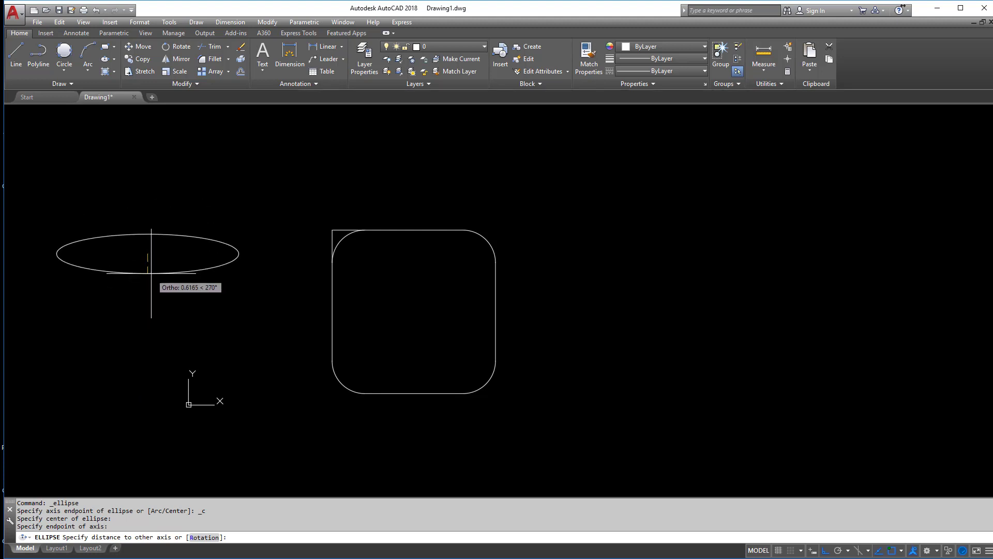
Set the short axis to finish the ellipse, then crossing-select it and delete it
left_click(149, 273)
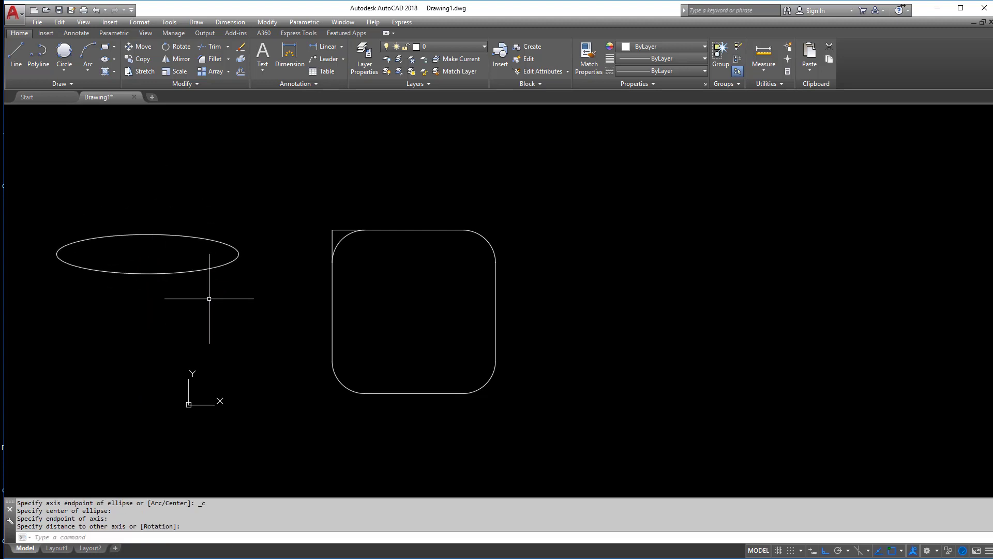
left_click(257, 218)
left_click(149, 337)
key("Delete")
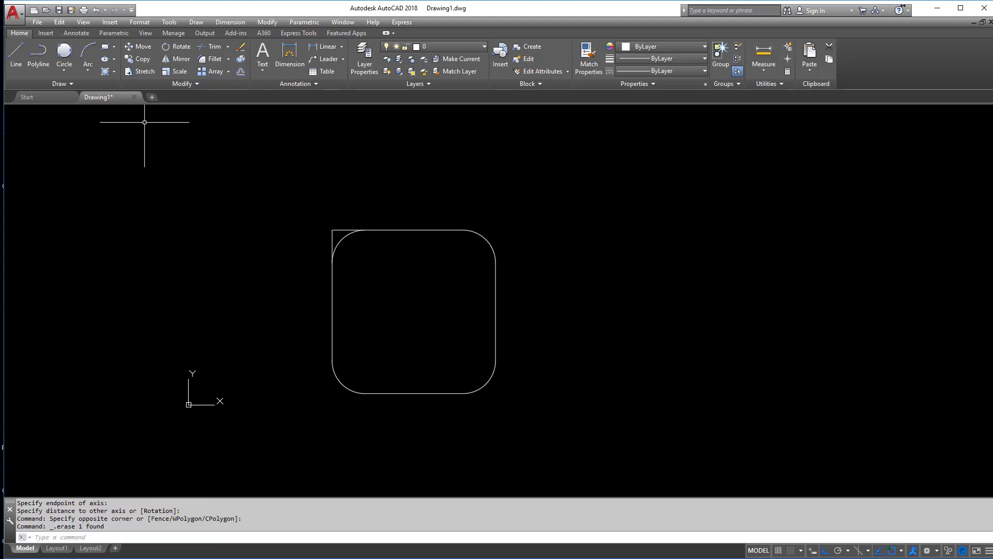
left_click(105, 58)
left_click(105, 58)
left_click(115, 59)
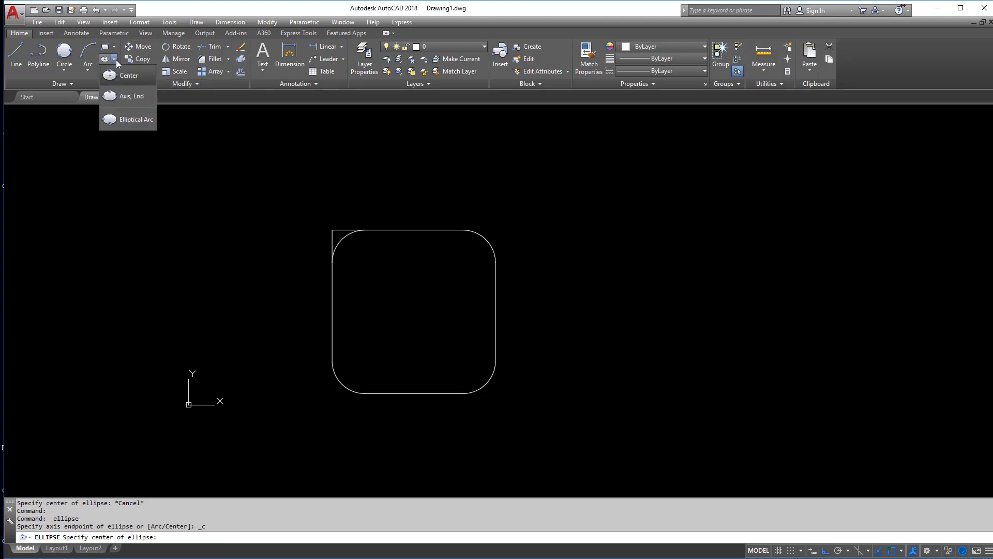
left_click(131, 99)
left_click(59, 283)
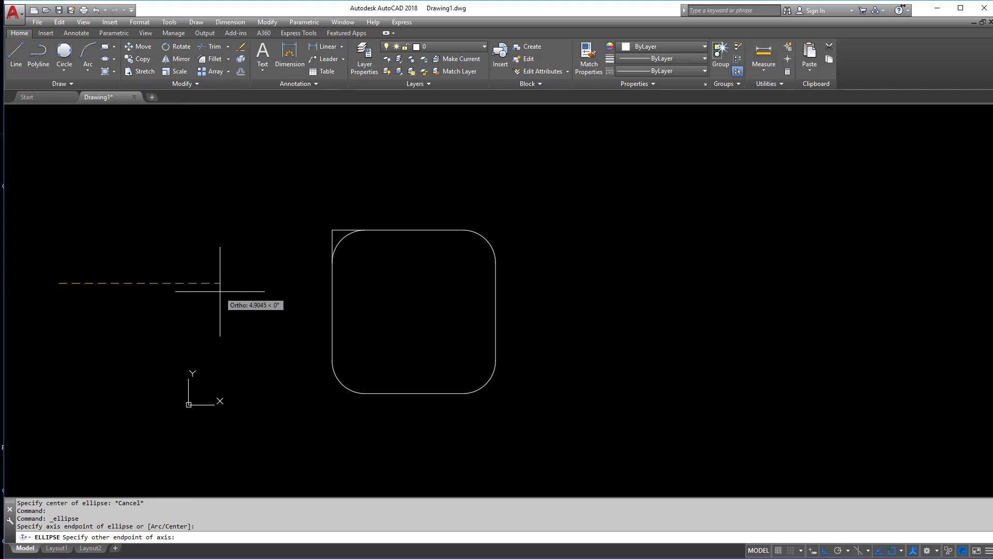
left_click(220, 291)
left_click(140, 264)
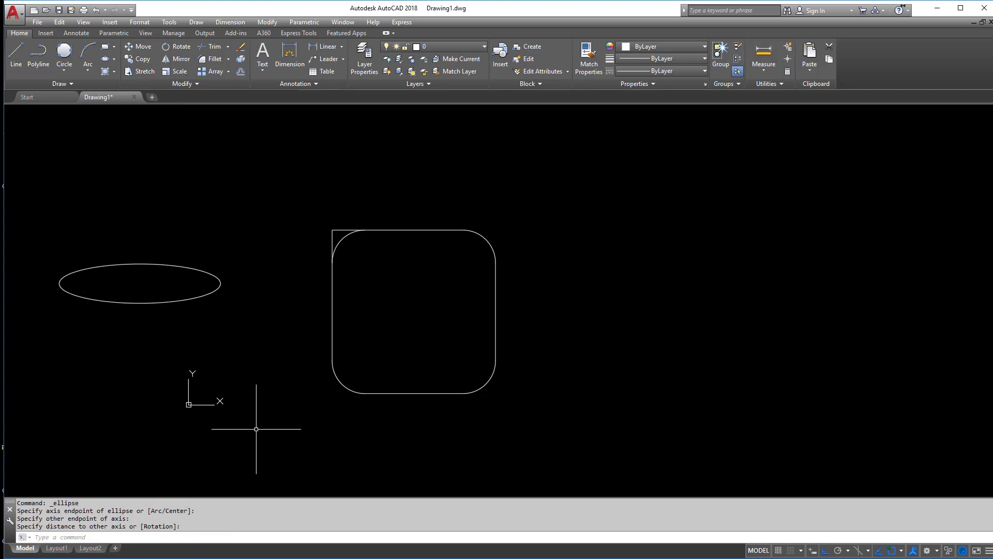
left_click(228, 220)
left_click(182, 303)
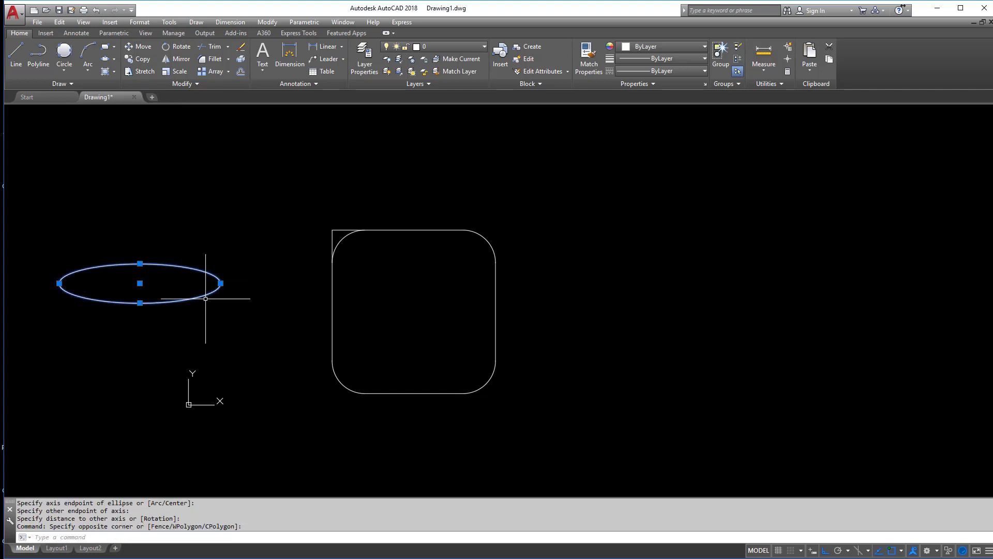
key("Escape")
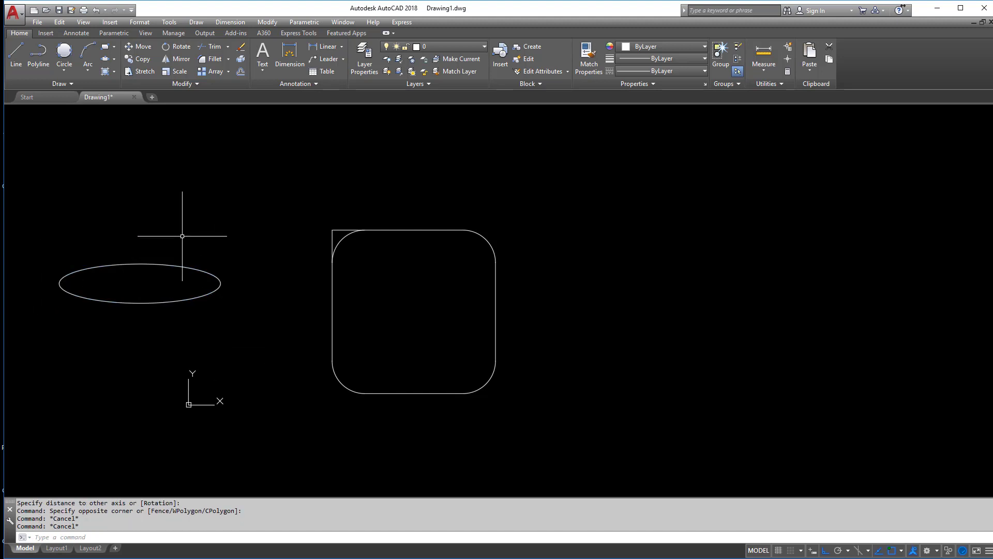
left_click(124, 280)
left_click(89, 216)
key("Delete")
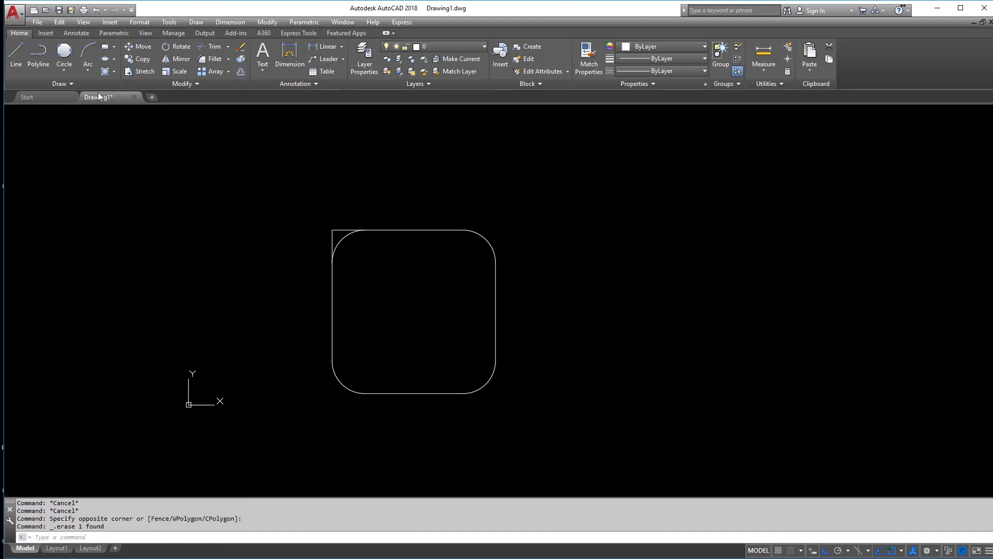
left_click(110, 61)
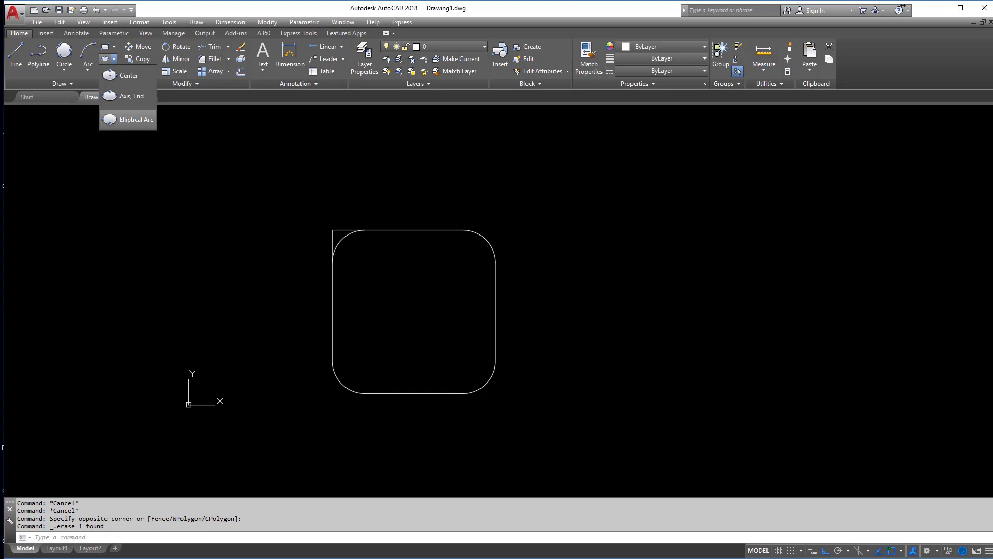
left_click(130, 144)
mouse_move(589, 355)
middle_mouse_down()
mouse_move(349, 357)
mouse_move(304, 379)
middle_mouse_up()
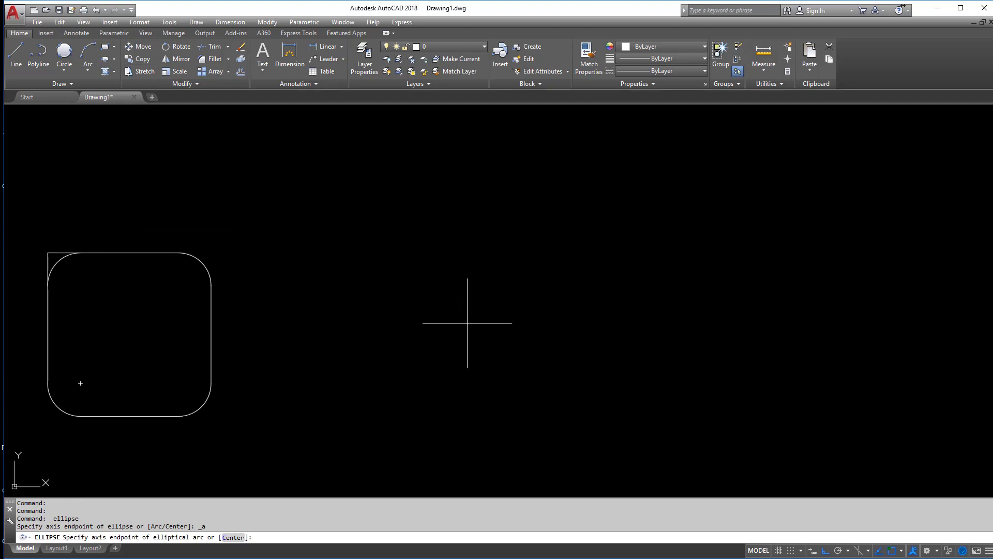
left_click(354, 309)
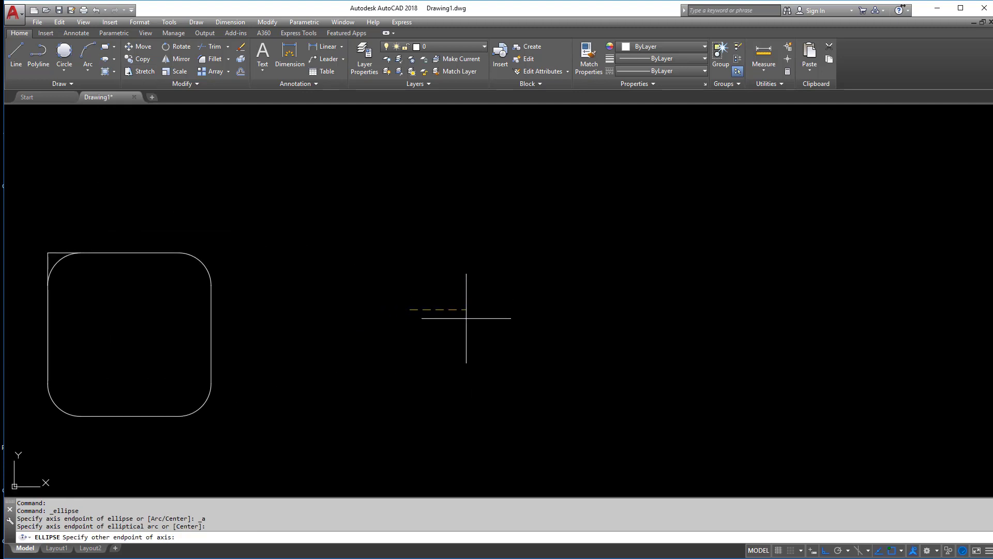
left_click(467, 313)
left_click(406, 301)
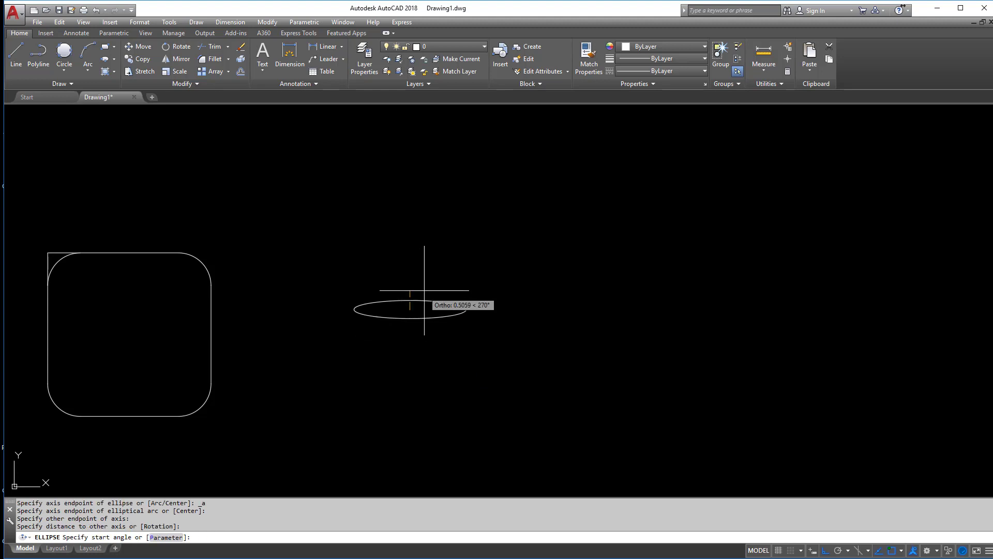
left_click(426, 271)
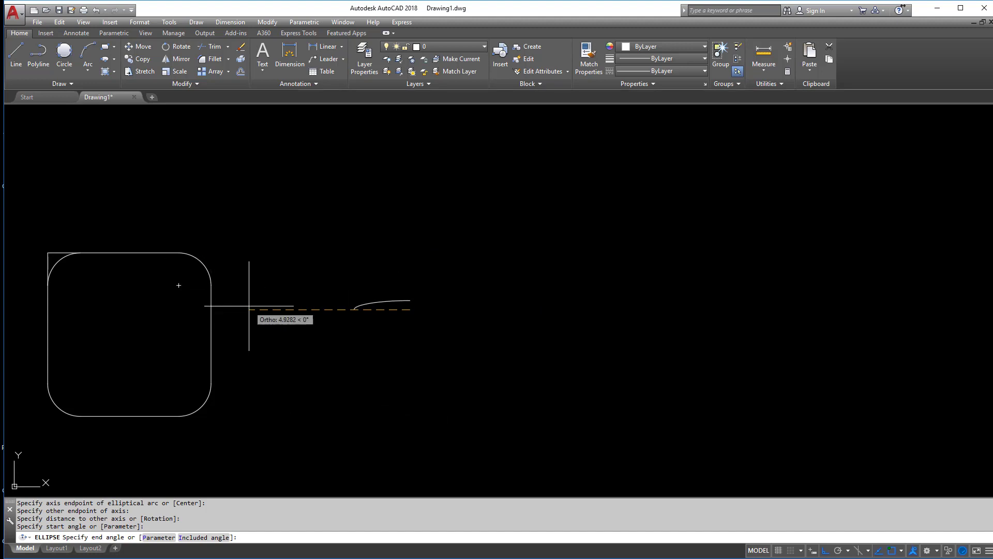
left_click(285, 314)
right_click(289, 317)
left_click(289, 317)
scroll(387, 310, "up", 5)
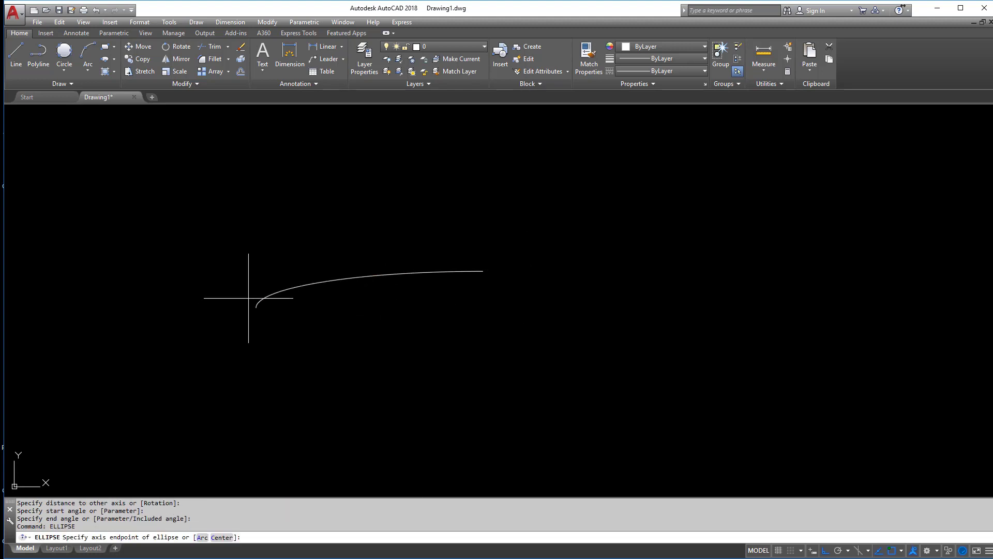
key("Escape")
key("Escape")
key("Escape")
left_click(389, 239)
left_click(277, 328)
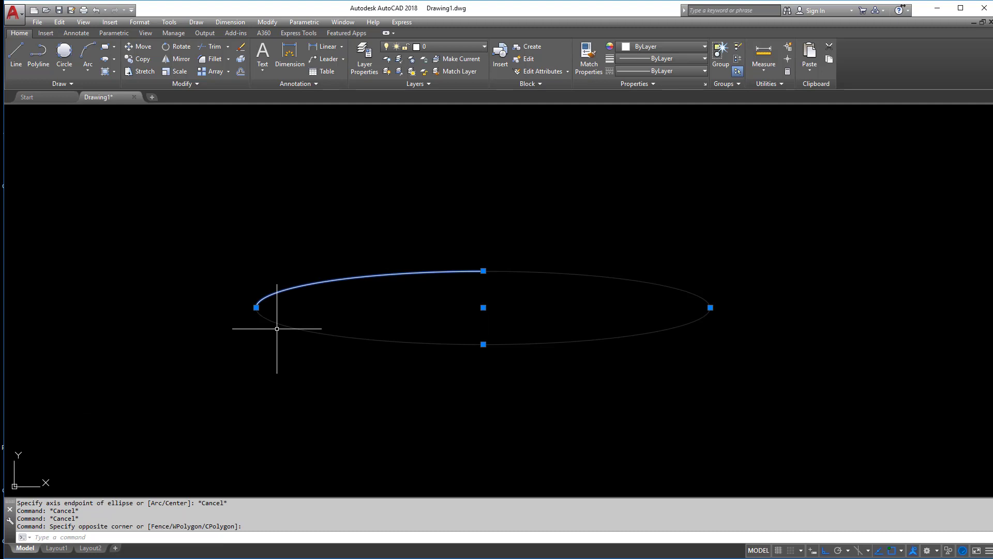
scroll(278, 326, "down", 5)
key("Delete")
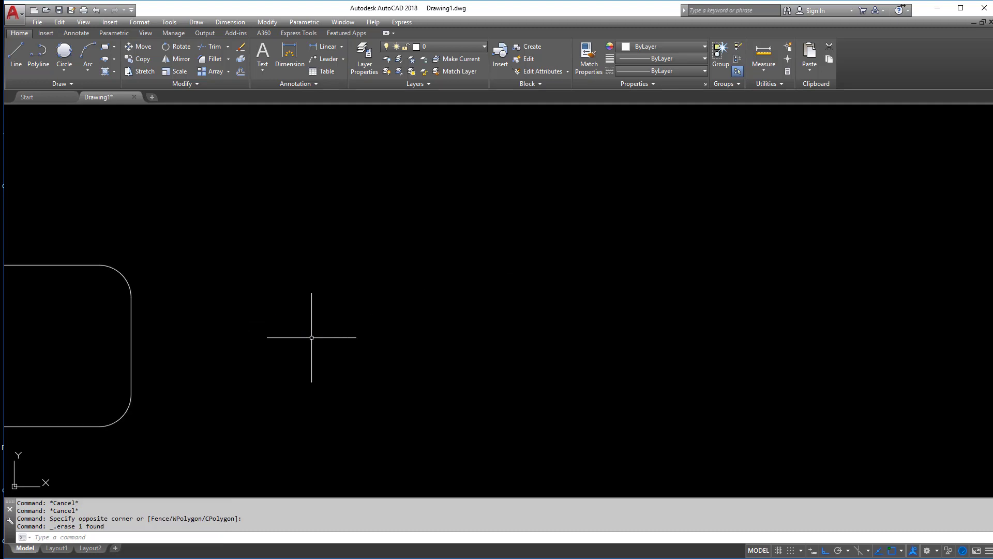
Centre the rounded square in view, then start an elliptical arc and cancel it
scroll(265, 311, "down", 3)
middle_click_drag(266, 310, 420, 290)
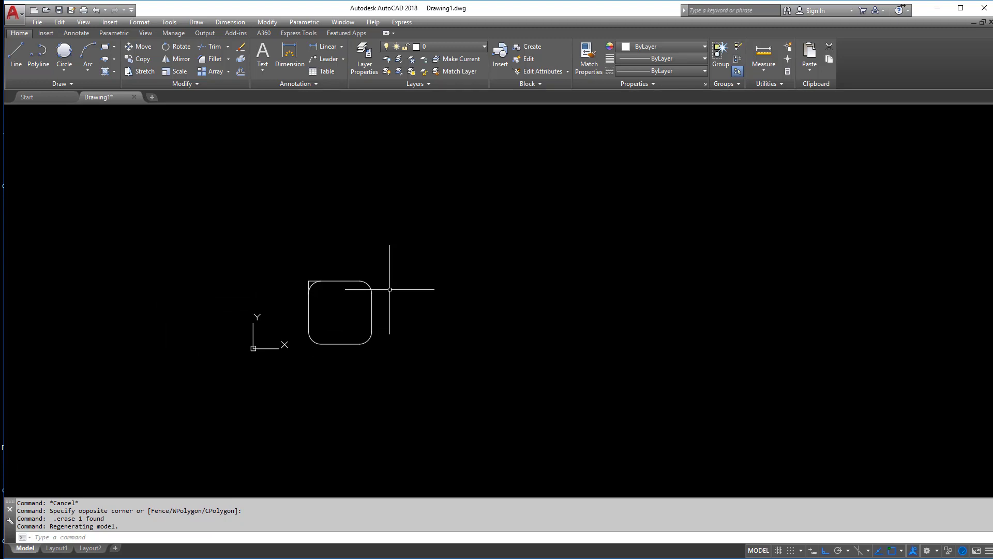
left_click(114, 58)
left_click(150, 144)
left_click(519, 222)
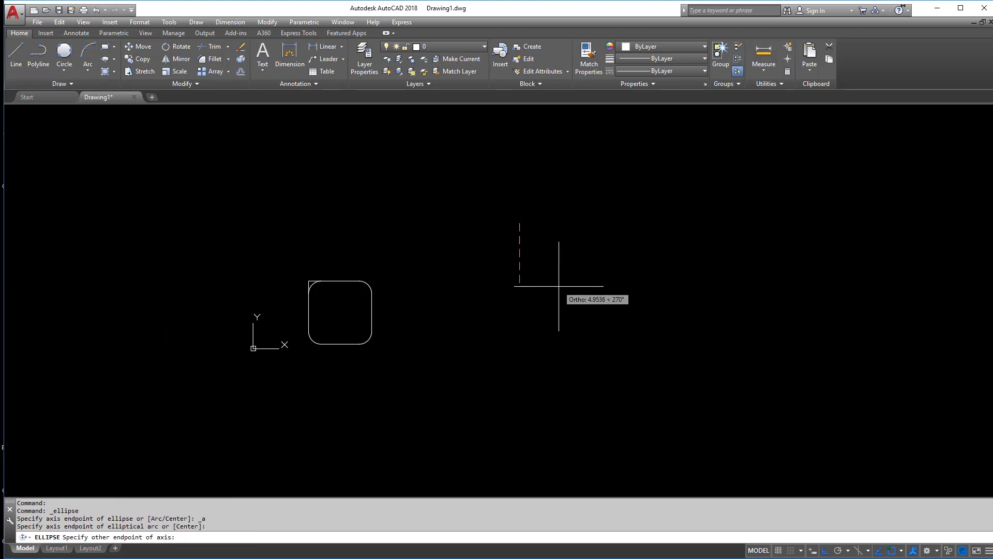
key("Escape")
key("Escape")
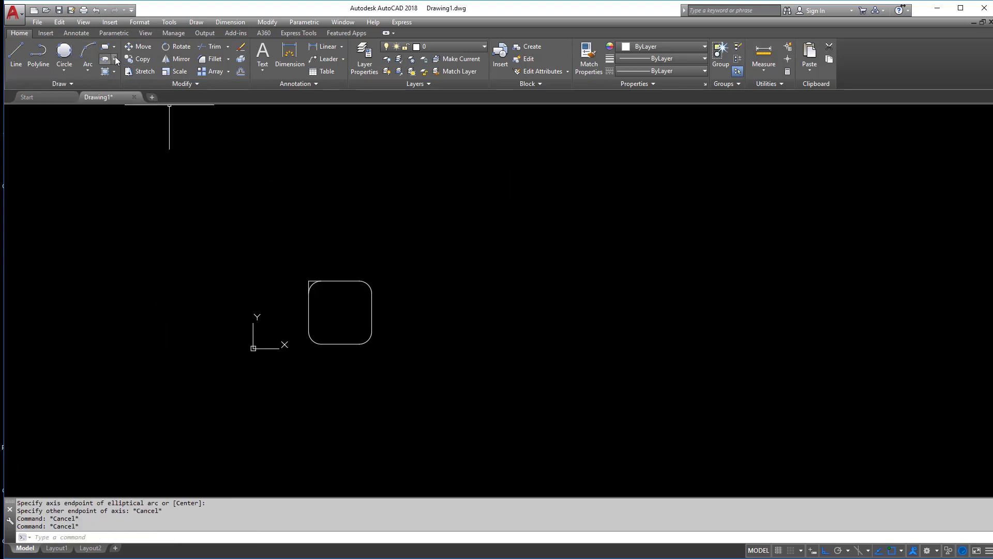
Draw a centre-defined ellipse to the right of the square
left_click(114, 58)
left_click(120, 72)
left_click(477, 276)
left_click(484, 321)
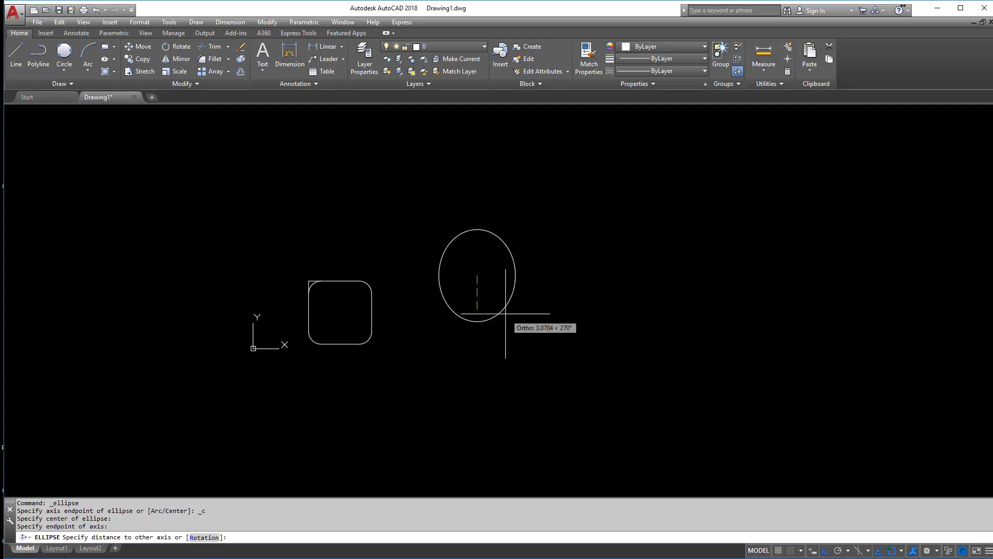
left_click(507, 300)
key("Escape")
Erase the ellipse with a crossing window, then window-select the rounded square
left_click(536, 234)
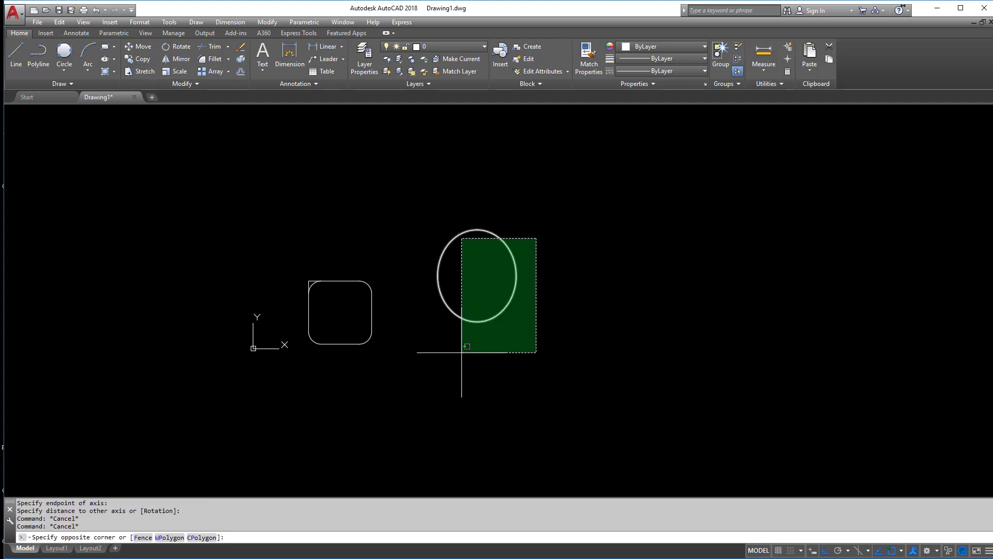
left_click(455, 364)
key("Delete")
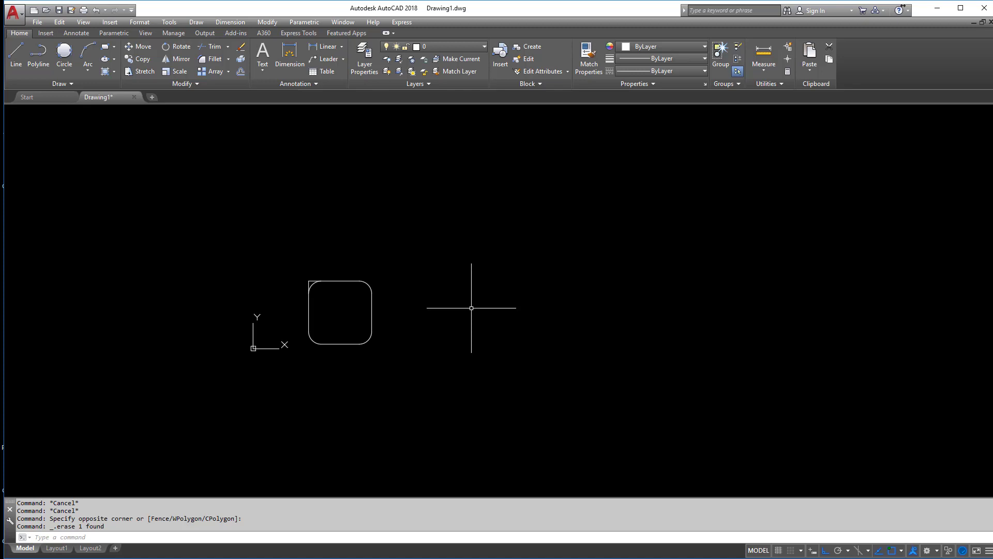
left_click(298, 214)
left_click(438, 382)
key("Delete")
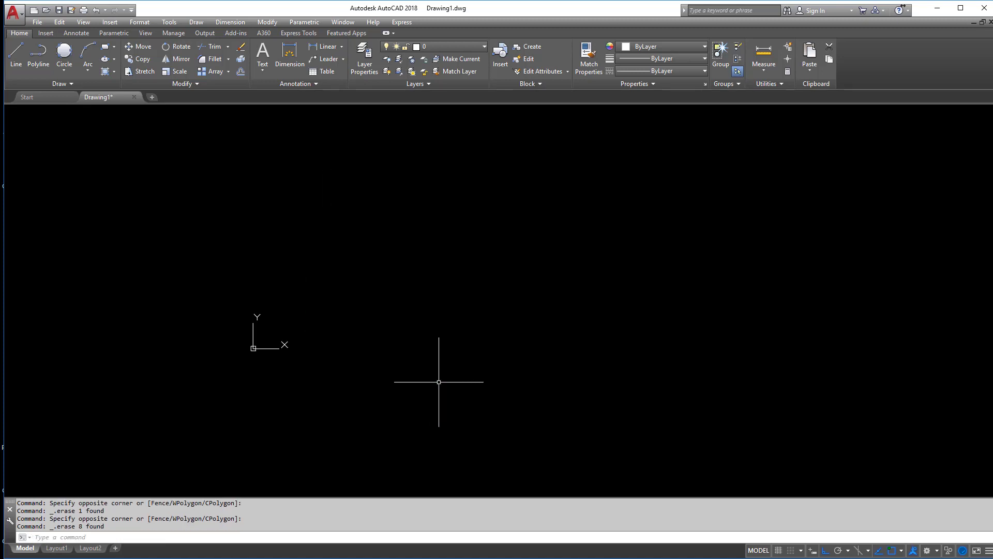